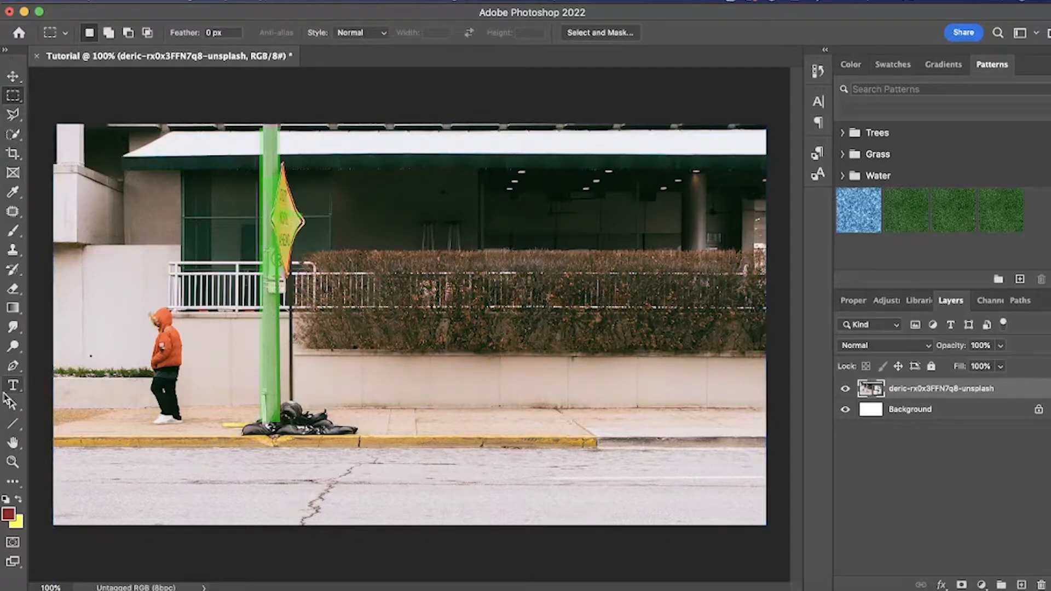
- Copy the road strip below the curb to a new layer and hide the photo layer to check it
left_click_drag(53, 446, 839, 502)
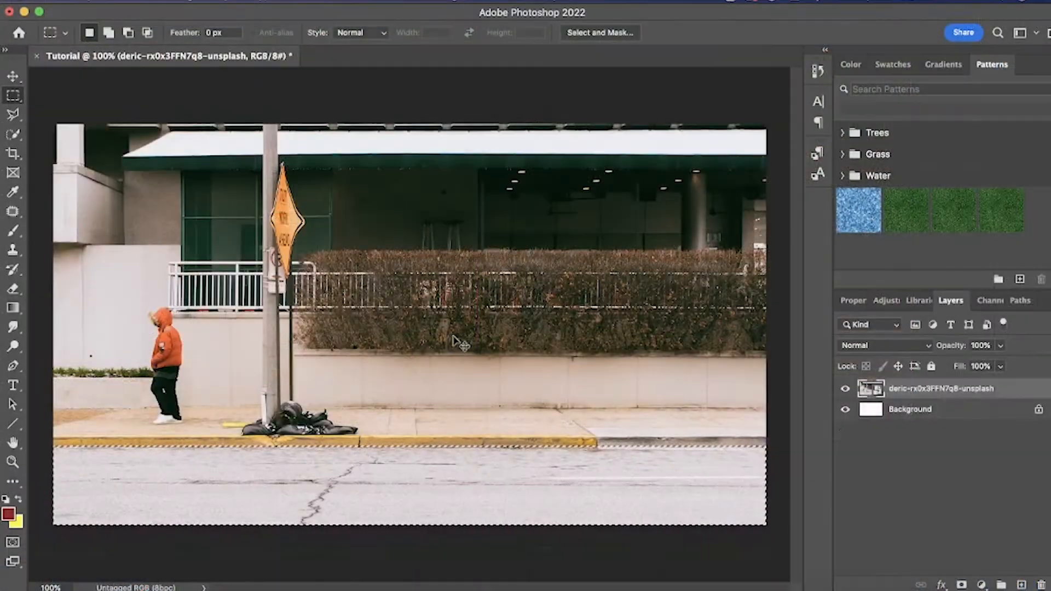
key("super+j")
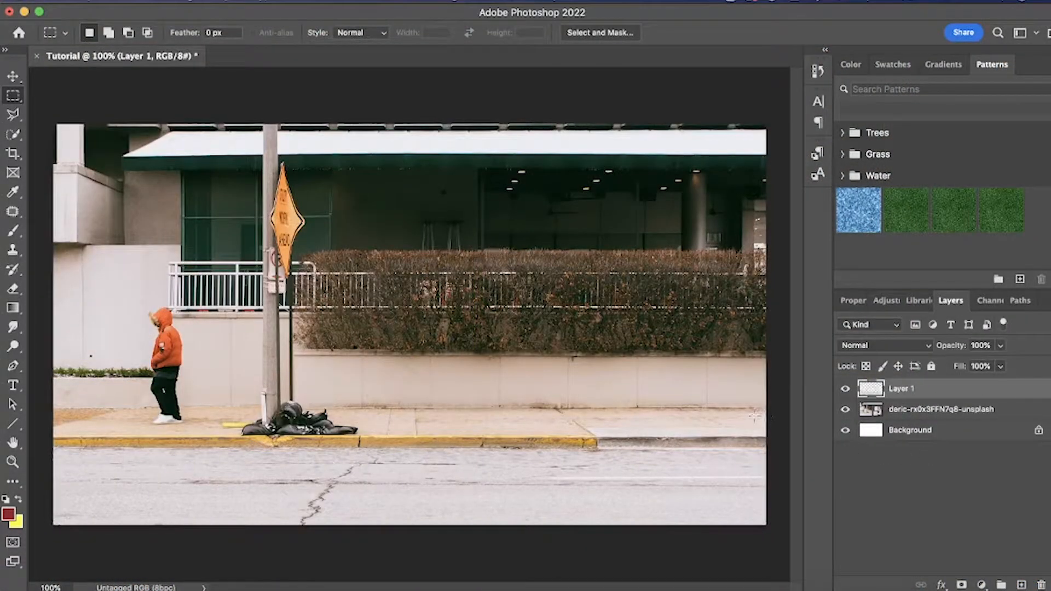
left_click(845, 409)
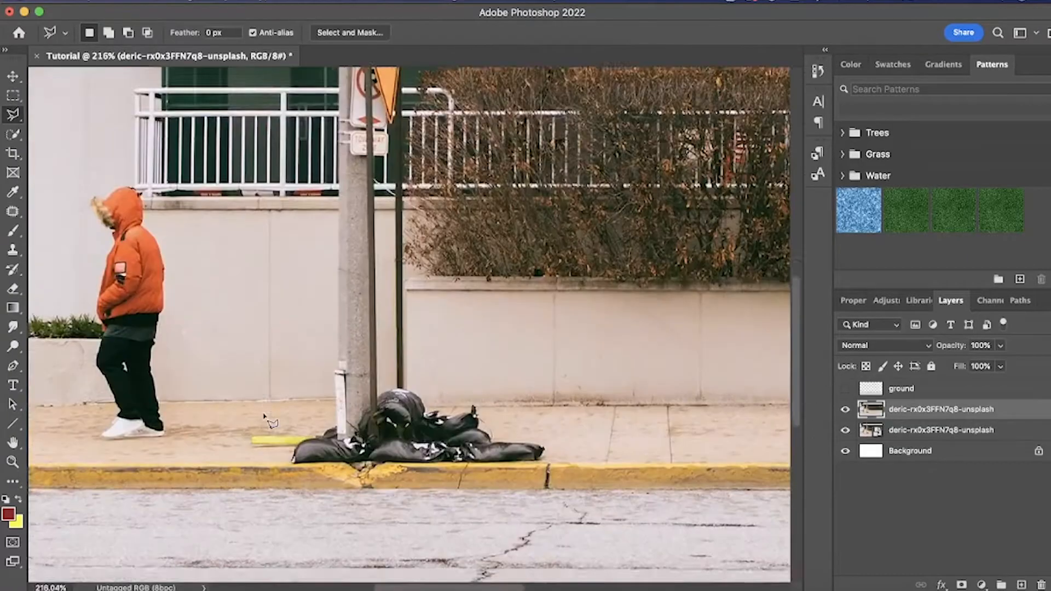
- Start a Polygonal Lasso outline at the street pole's base, following its left edge up to the top on the duplicate photo layer
scroll(268, 421, "up", 1)
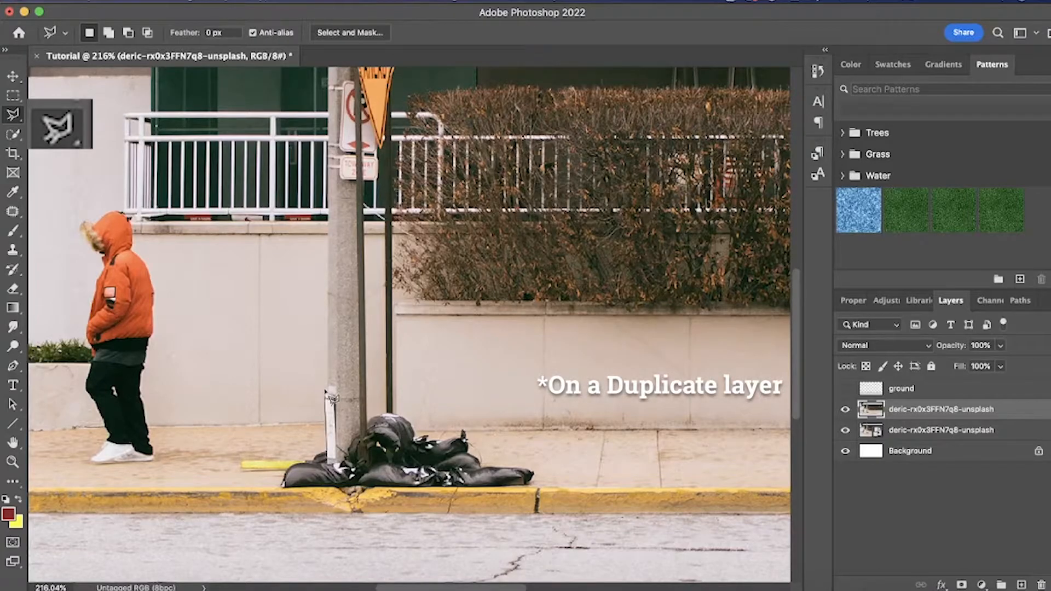
scroll(330, 401, "up", 3)
scroll(330, 397, "down", 3)
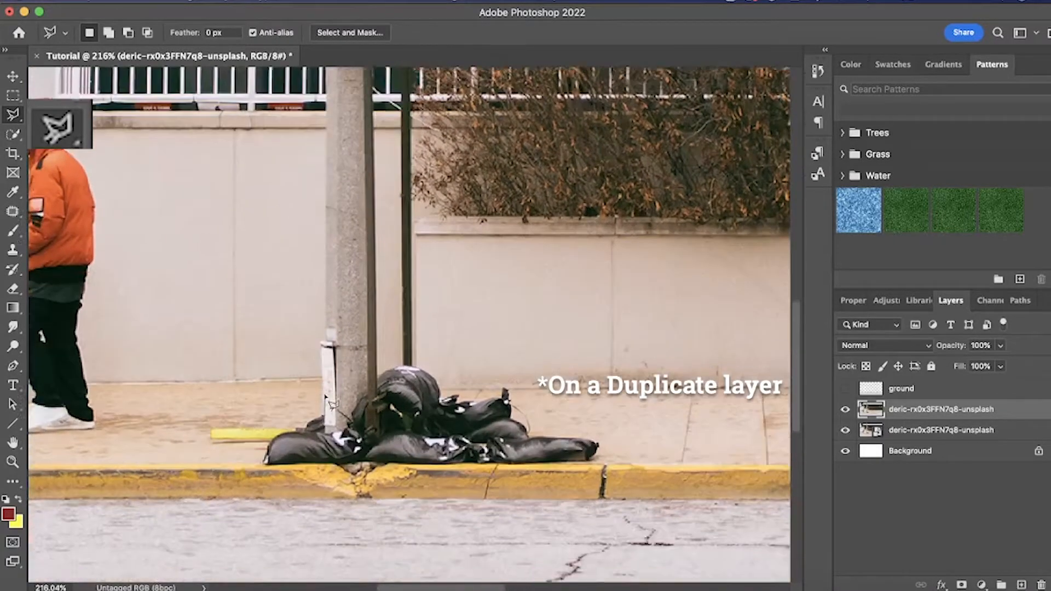
left_click(324, 389)
left_click(332, 310)
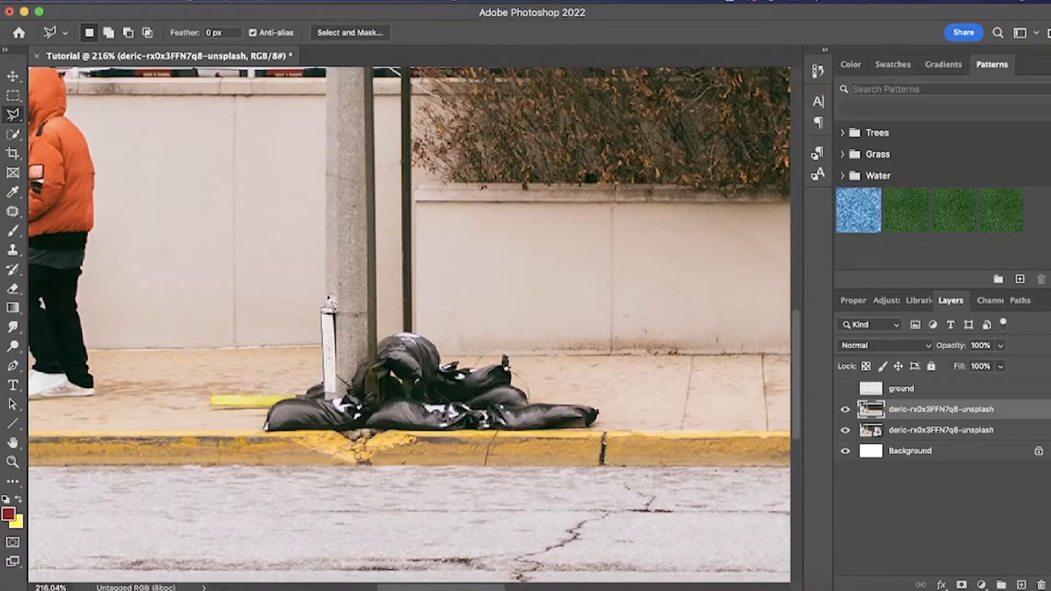
scroll(322, 115, "up", 5)
scroll(318, 109, "up", 3)
left_click(308, 141)
left_click(349, 141)
- Continue the lasso outline around the orange sign and the small signs, and close the selection down the pole's right edge
left_click(352, 314)
left_click(363, 254)
left_click(402, 383)
left_click(426, 419)
scroll(422, 429, "up", 3)
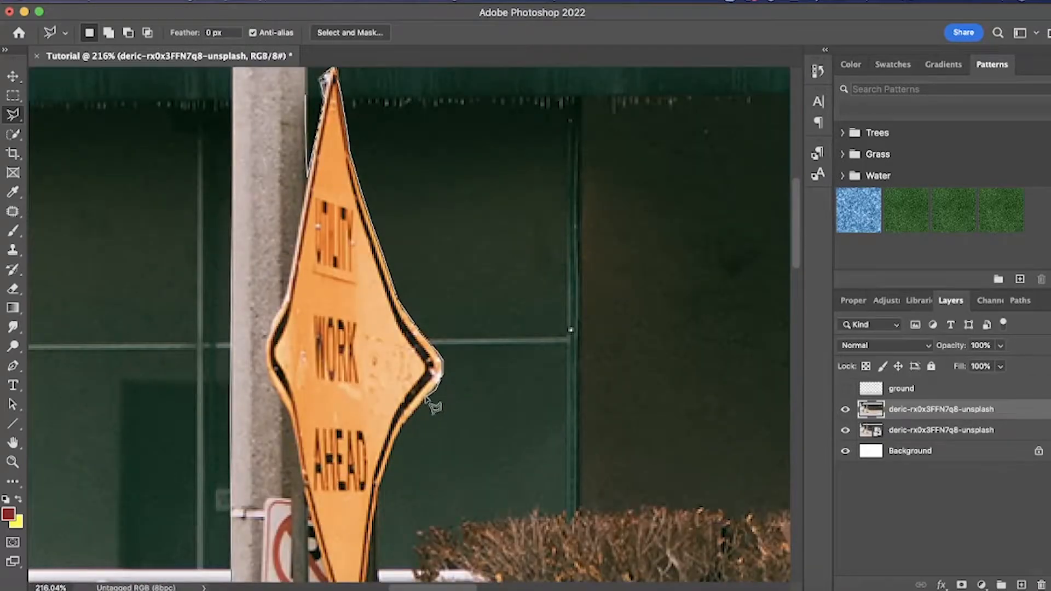
scroll(436, 405, "down", 6)
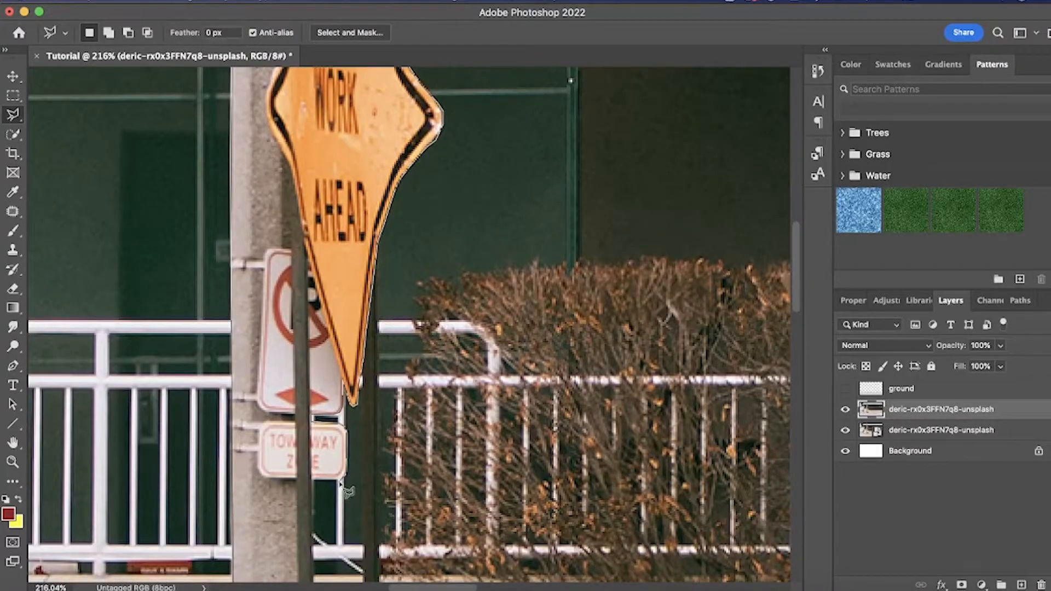
left_click(346, 476)
left_click(313, 480)
scroll(315, 476, "down", 10)
double_click(320, 439)
scroll(321, 440, "down", 1)
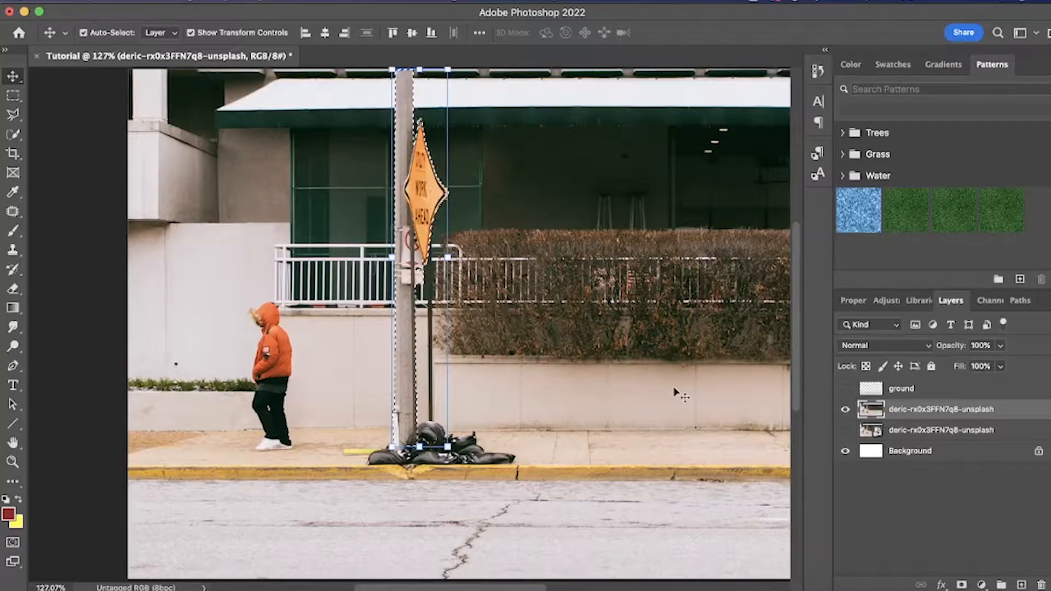
- Delete the selected pole and signs from the duplicate photo layer and copy them from the original photo to a new layer
key("Delete")
left_click(920, 429)
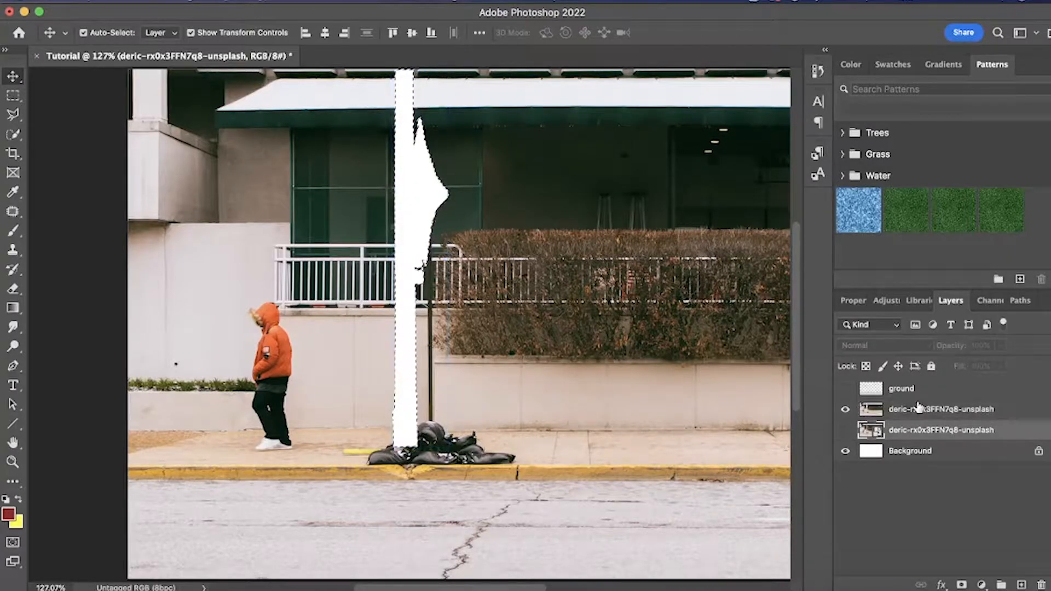
key("ctrl+j")
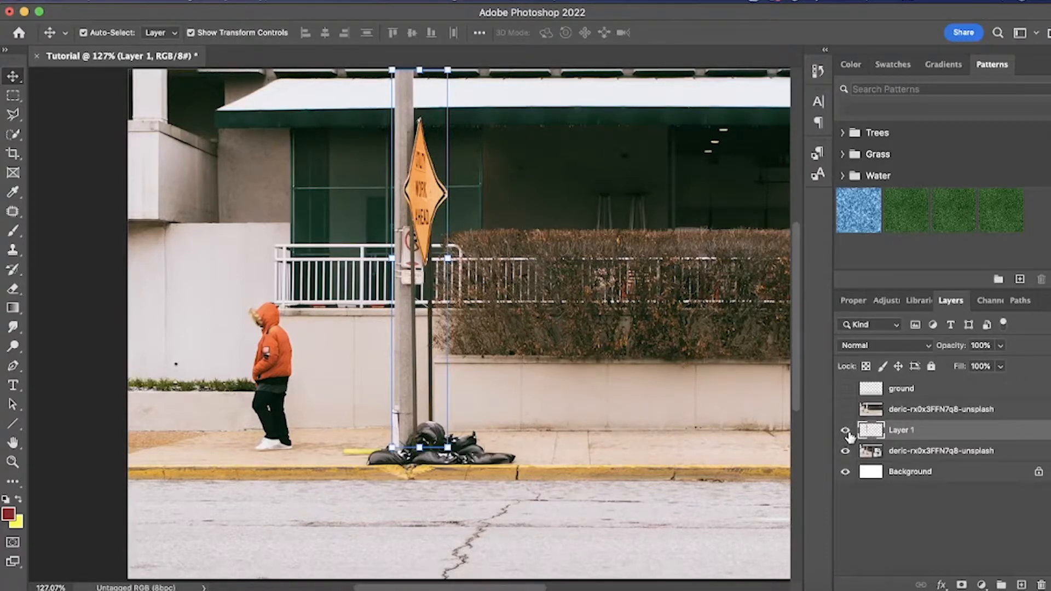
- Hide the original photo and show the ground layer to check the pole cutout together with the road
left_click(846, 451)
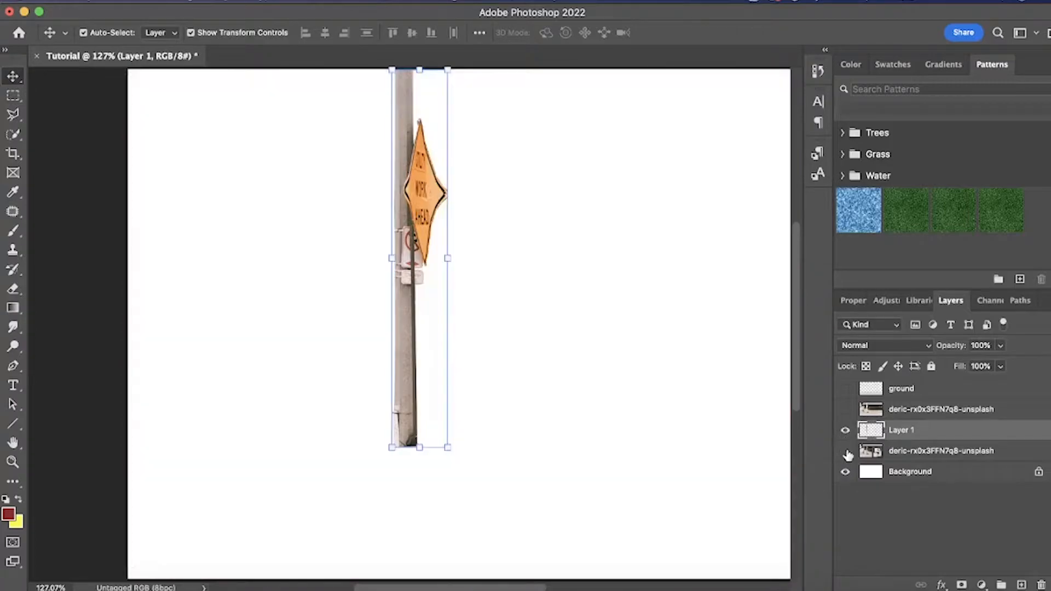
left_click(845, 389)
scroll(615, 366, "down", 4)
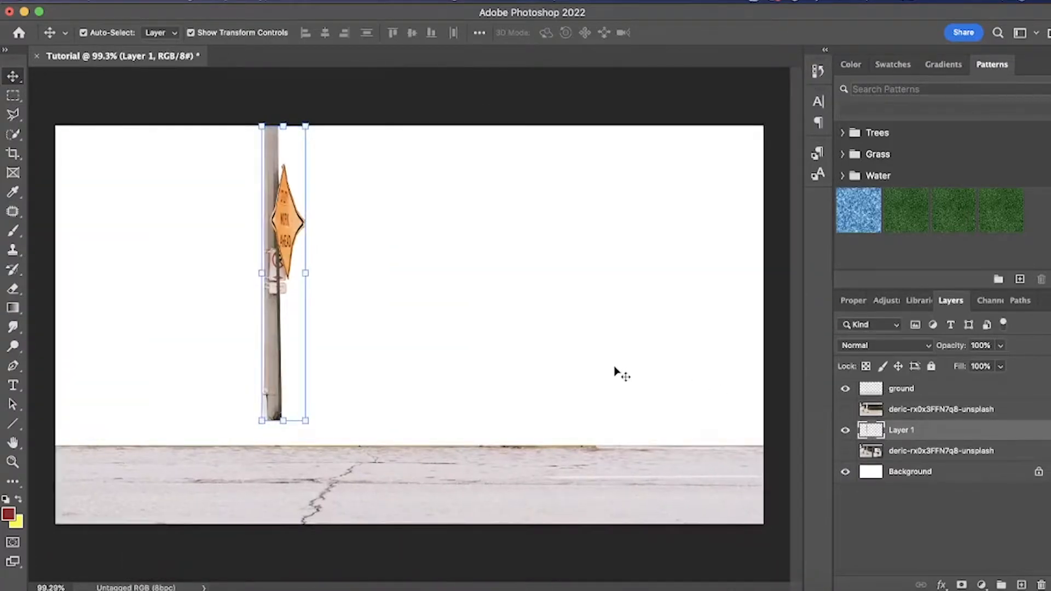
scroll(614, 372, "up", 2)
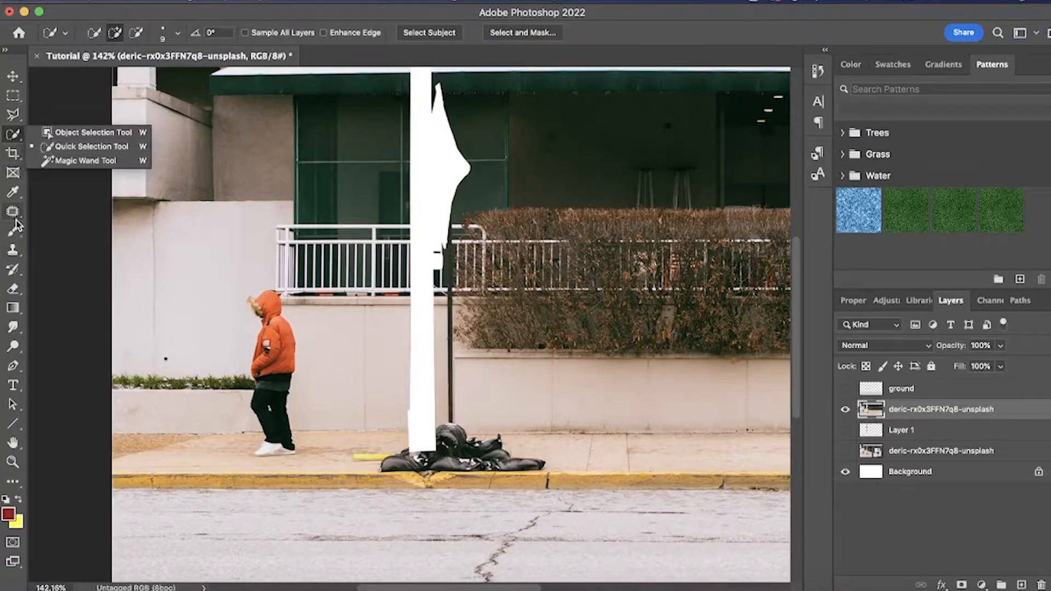
- Patch out the pedestrian in the orange jacket with the plain wall beside them using the Patch tool, and deselect
left_click(13, 212)
key("super+plus")
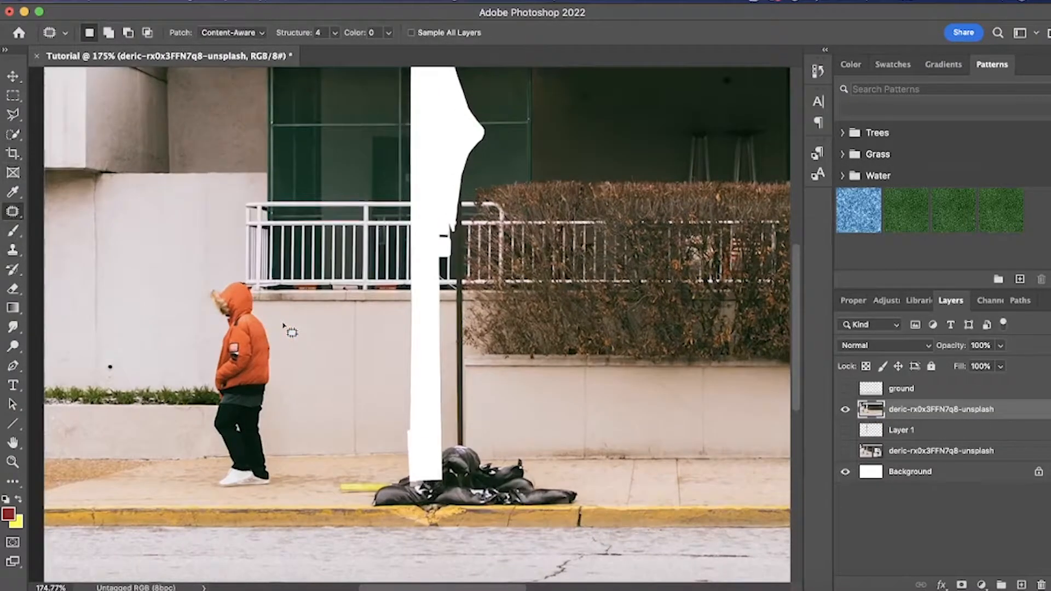
key("super+plus")
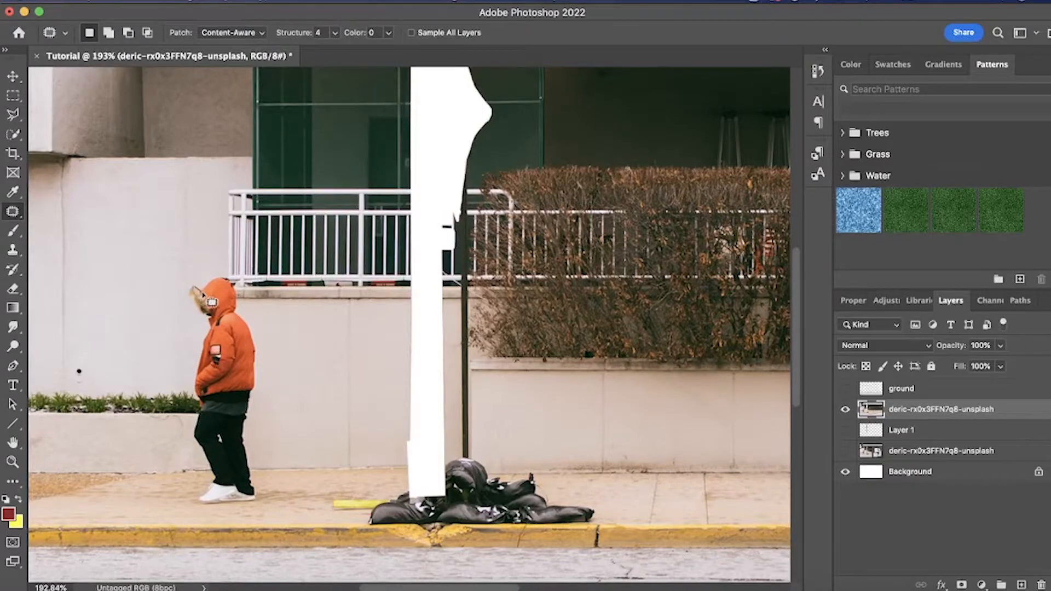
left_click_drag(217, 280, 229, 281)
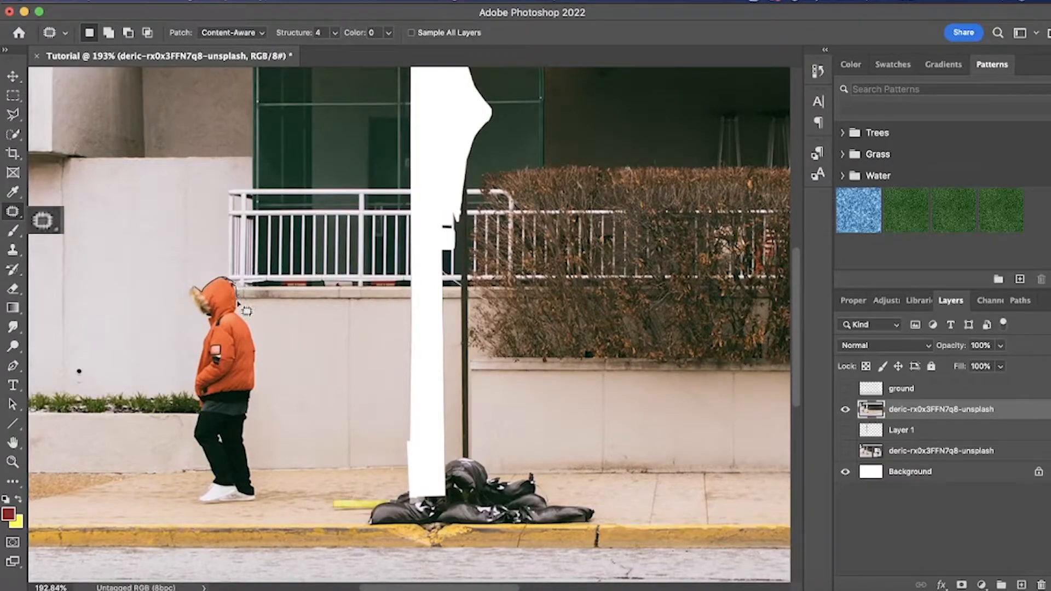
mouse_move(240, 318)
left_mouse_down()
mouse_move(255, 342)
mouse_move(245, 437)
mouse_move(257, 499)
mouse_move(210, 505)
mouse_move(196, 498)
mouse_move(214, 473)
mouse_move(189, 429)
mouse_move(204, 329)
mouse_move(202, 285)
left_mouse_up()
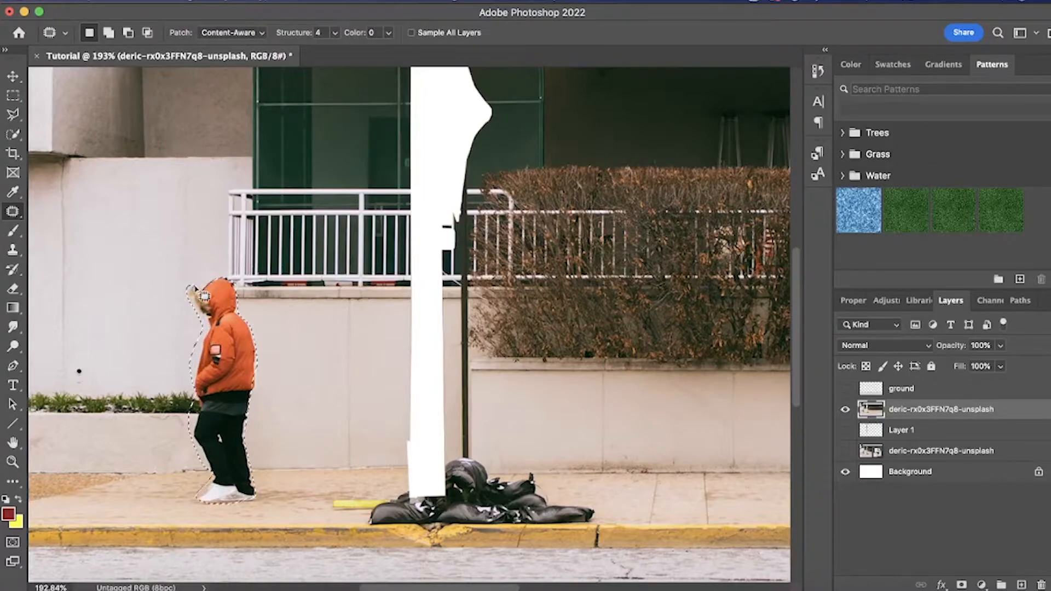
left_click_drag(252, 360, 282, 361)
left_click(304, 2)
left_click(320, 26)
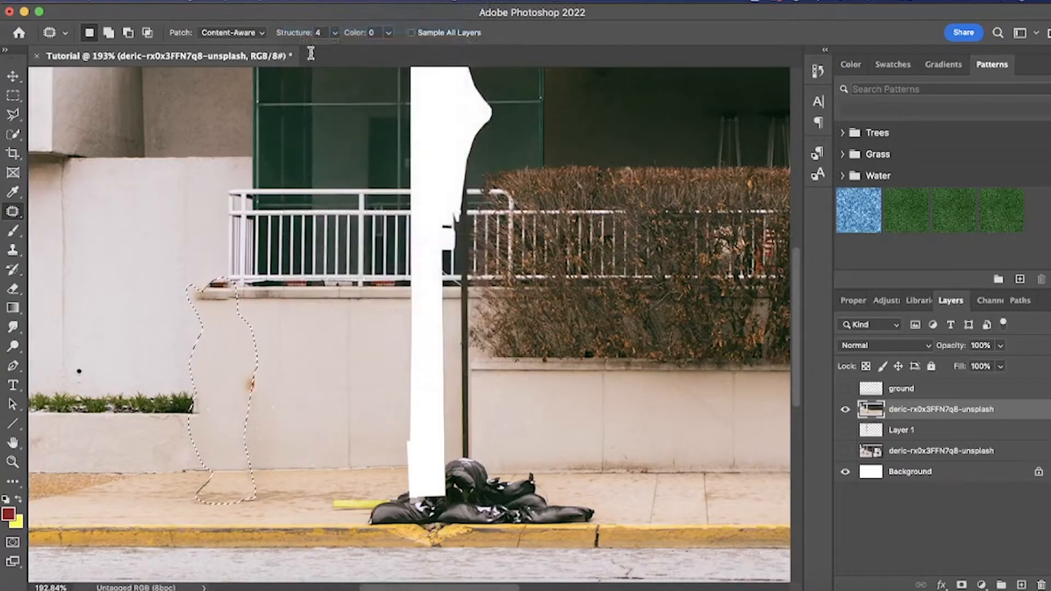
- Clean up the patch remnants at the left end of the wall ledge with the Clone Stamp, sampling the plain wall
key("s")
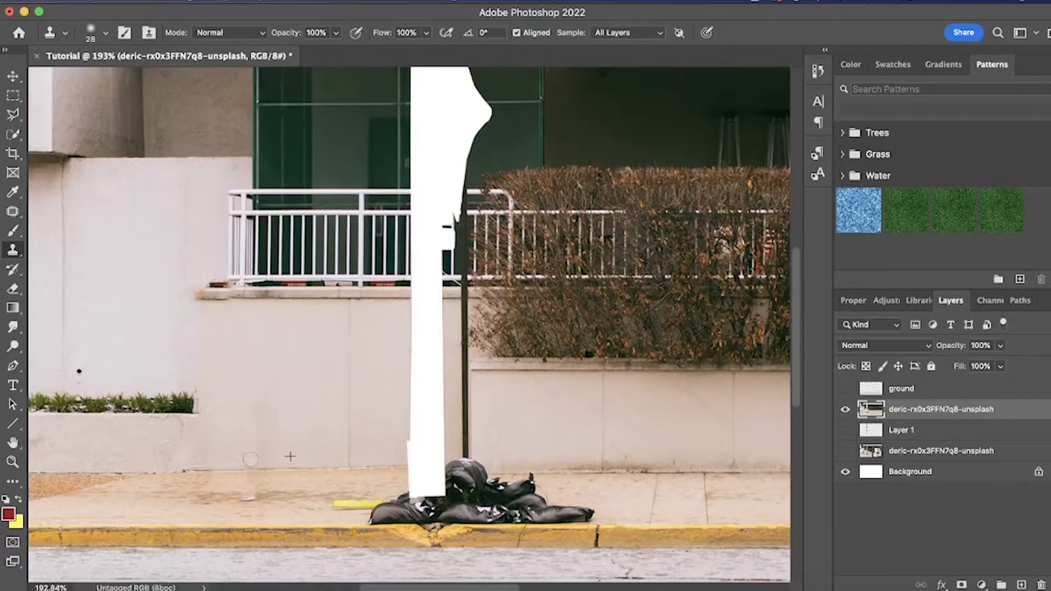
left_click(220, 318, "alt")
left_click_drag(223, 300, 203, 285)
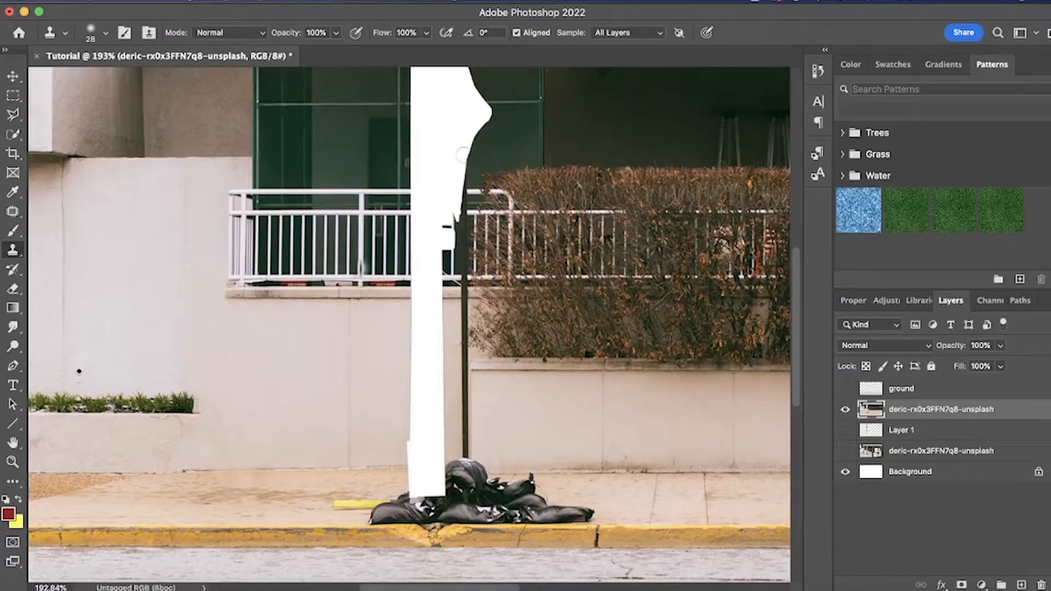
- Clone sidewalk, curb and wall texture over the black bags, the lower pole gap and the thin sign post
scroll(187, 475, "down", 1)
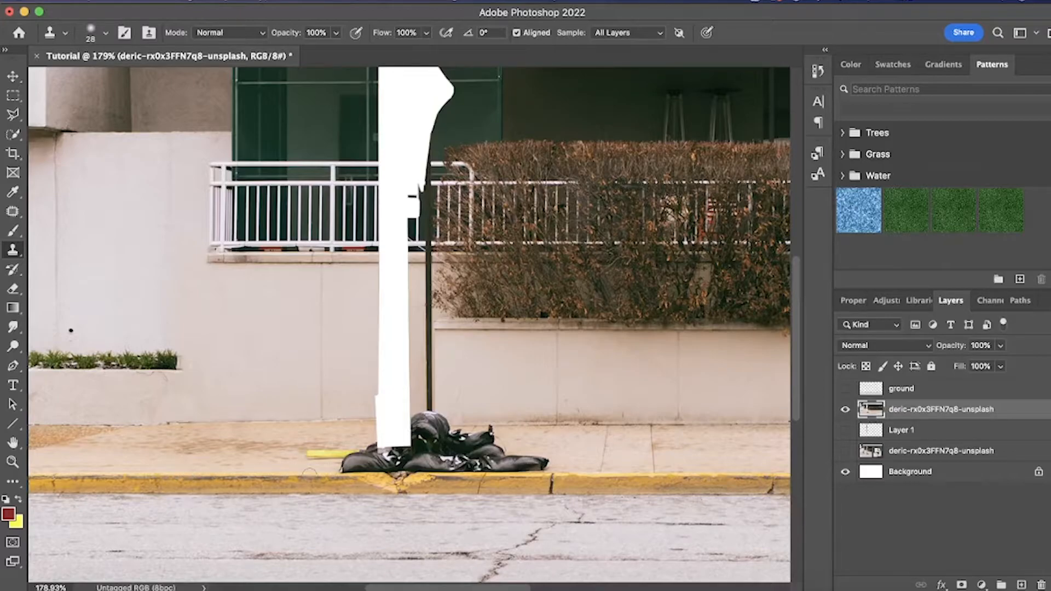
mouse_move(340, 452)
left_mouse_down()
mouse_move(357, 469)
mouse_move(375, 452)
mouse_move(396, 466)
mouse_move(424, 437)
mouse_move(415, 444)
mouse_move(456, 463)
mouse_move(395, 485)
mouse_move(428, 481)
left_mouse_up()
mouse_move(369, 419)
left_mouse_down()
mouse_move(377, 276)
mouse_move(389, 324)
left_mouse_up()
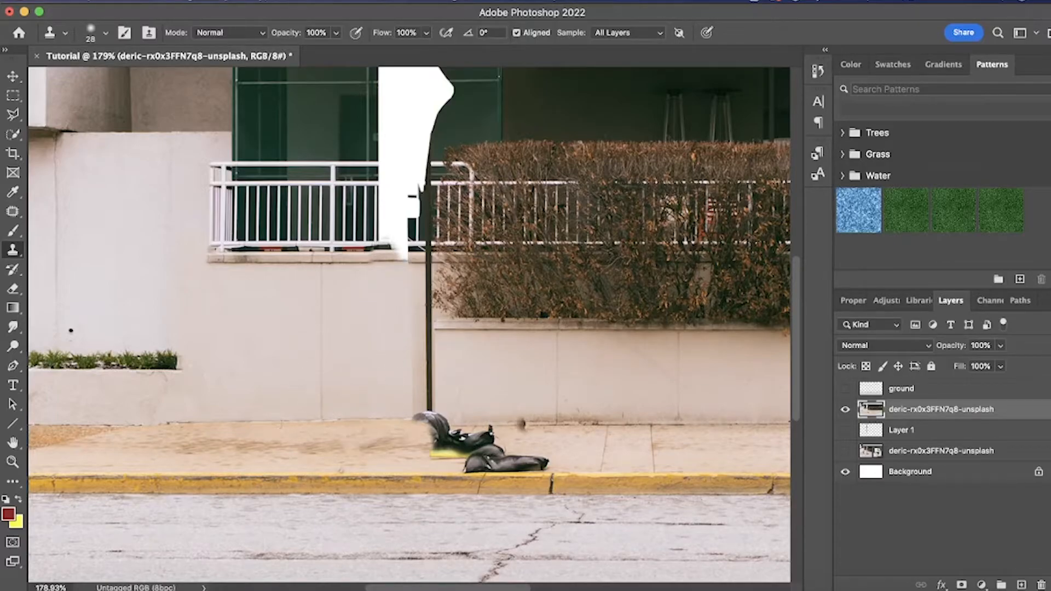
mouse_move(432, 424)
left_mouse_down()
mouse_move(289, 416)
mouse_move(475, 372)
mouse_move(417, 349)
mouse_move(404, 400)
mouse_move(381, 343)
mouse_move(445, 339)
left_mouse_up()
mouse_move(559, 447)
left_mouse_down()
mouse_move(496, 464)
mouse_move(504, 463)
mouse_move(497, 439)
mouse_move(448, 432)
mouse_move(473, 437)
left_mouse_up()
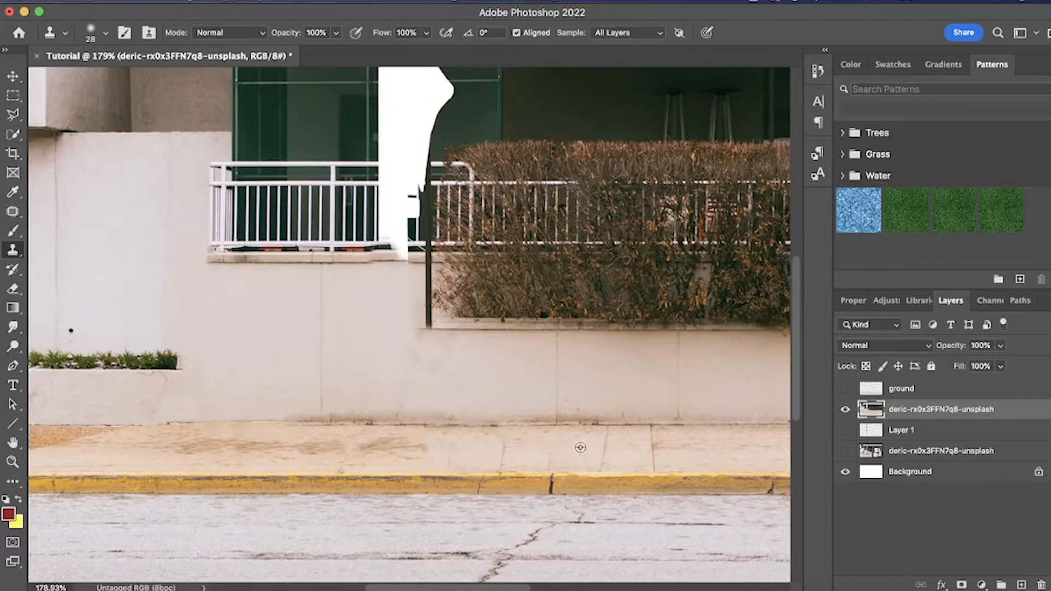
- Clone the intact railing across the gap left by the pole to rebuild the fence up to the hedge
scroll(391, 306, "down", 4)
scroll(395, 315, "up", 6)
left_click(253, 237, "alt")
mouse_move(354, 239)
left_mouse_down()
mouse_move(388, 229)
mouse_move(362, 165)
mouse_move(401, 156)
mouse_move(357, 134)
mouse_move(410, 114)
mouse_move(416, 264)
mouse_move(399, 332)
left_mouse_up()
- Clone clean pavement over the stained, uneven stretch of sidewalk
scroll(419, 323, "down", 1)
scroll(442, 404, "down", 1)
left_click(458, 440, "alt")
left_click(404, 439, "alt")
left_click_drag(420, 436, 122, 437)
- Clone the short grass strip along the top of the low wall until it spans the photo's full width
scroll(405, 325, "down", 2)
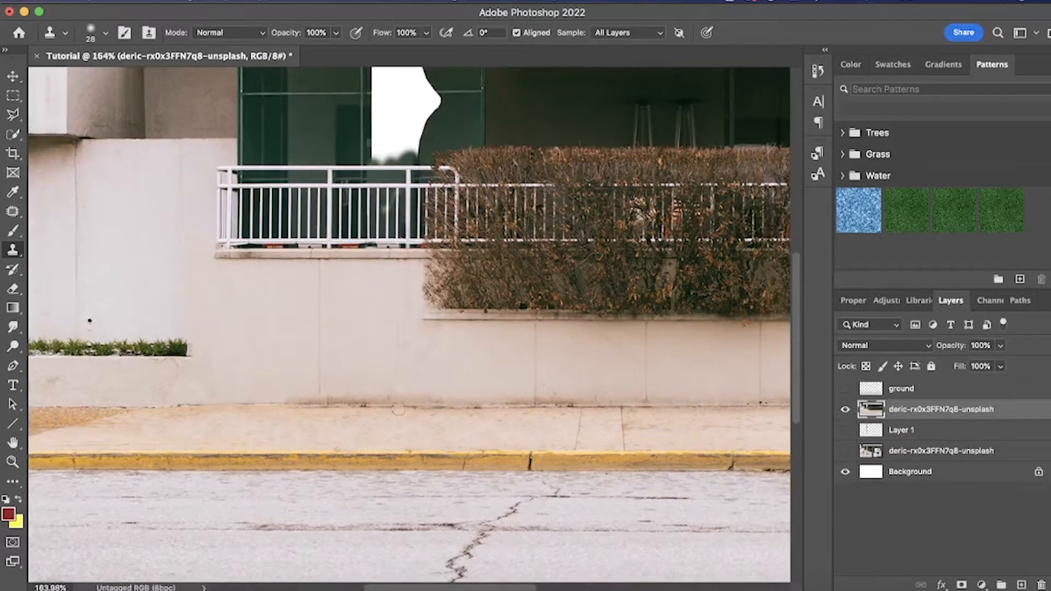
scroll(245, 365, "right", 2)
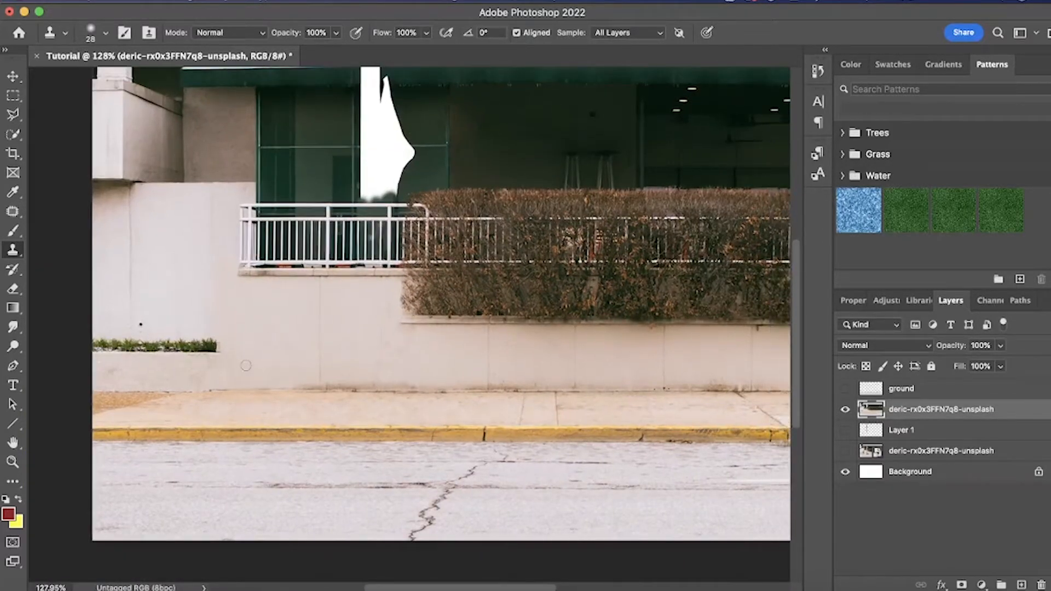
scroll(235, 358, "up", 3)
left_click_drag(282, 353, 762, 350)
left_click(197, 355, "alt")
left_click(184, 355, "alt")
mouse_move(762, 356)
left_mouse_down()
mouse_move(487, 346)
mouse_move(760, 345)
left_mouse_up()
scroll(760, 345, "right", 7)
left_click_drag(364, 349, 552, 346)
scroll(484, 348, "right", 3)
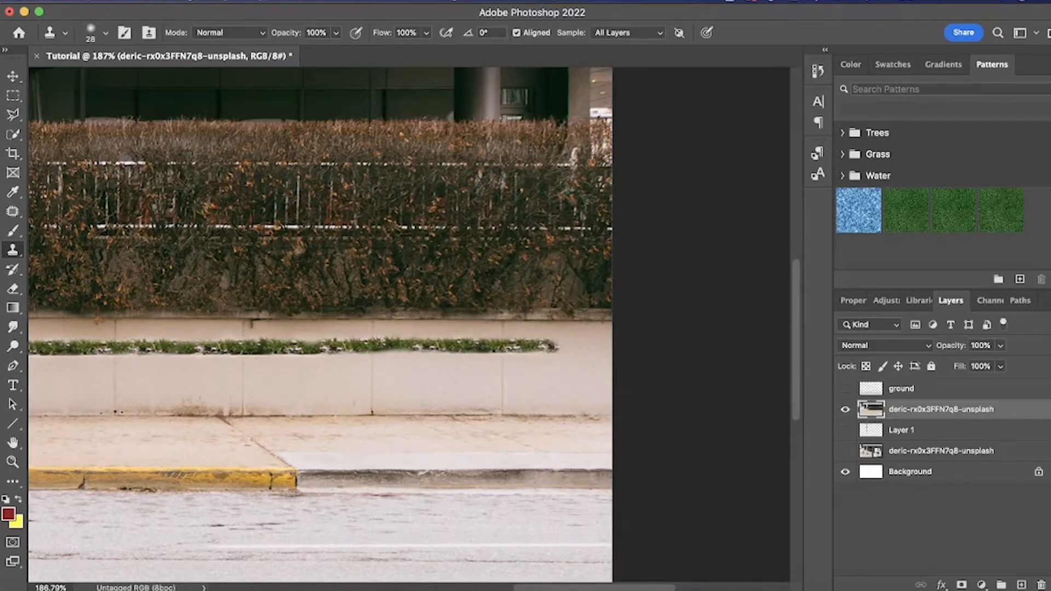
scroll(391, 359, "left", 8)
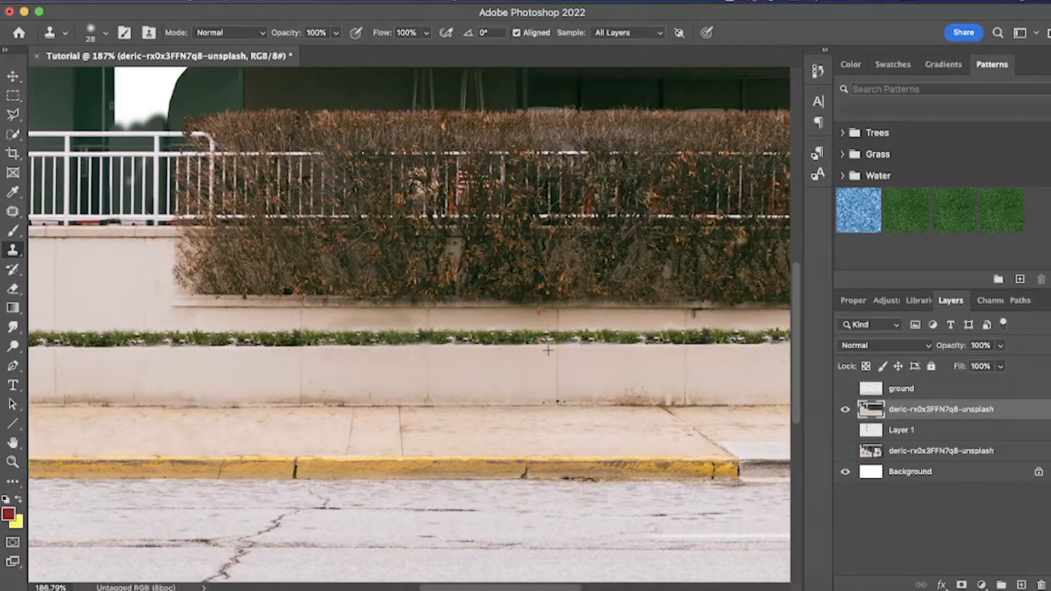
scroll(383, 345, "right", 2)
scroll(695, 339, "down", 3)
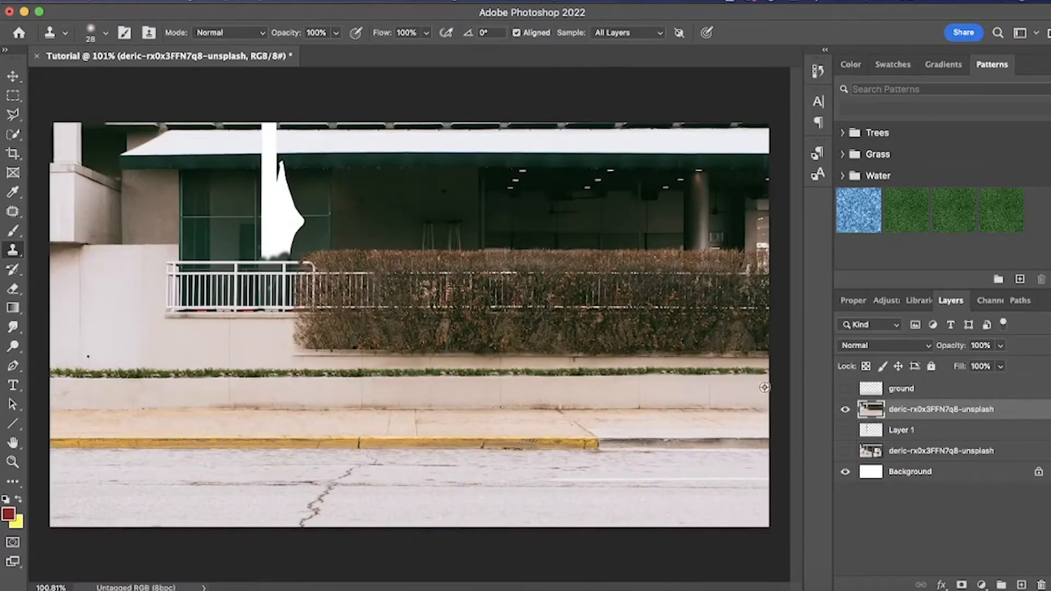
- Select the sidewalk together with the curb across the full image width using the Polygonal Lasso
key("l")
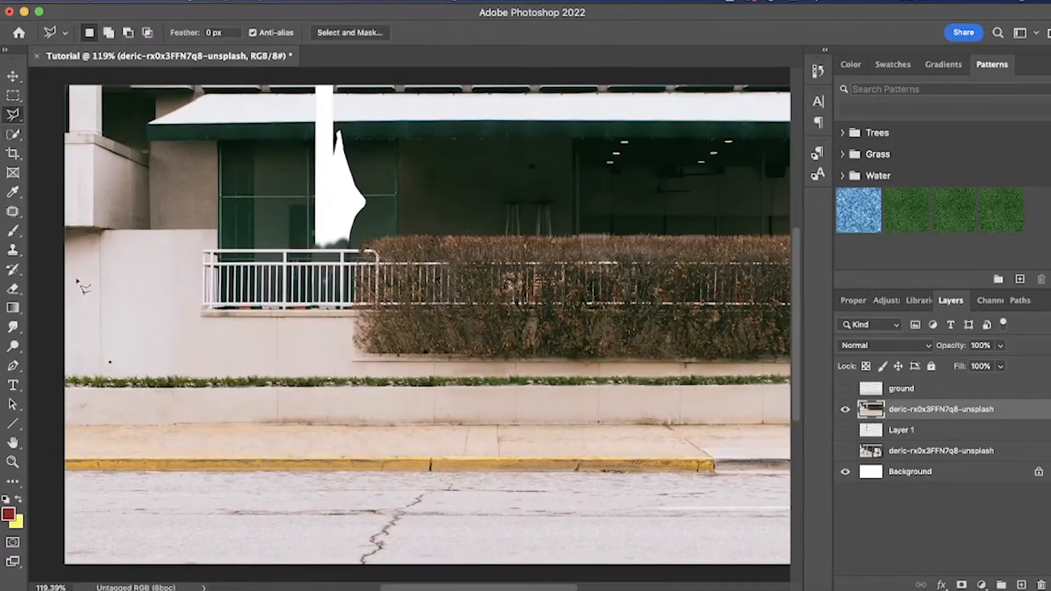
left_click(66, 424)
scroll(211, 425, "left", 5)
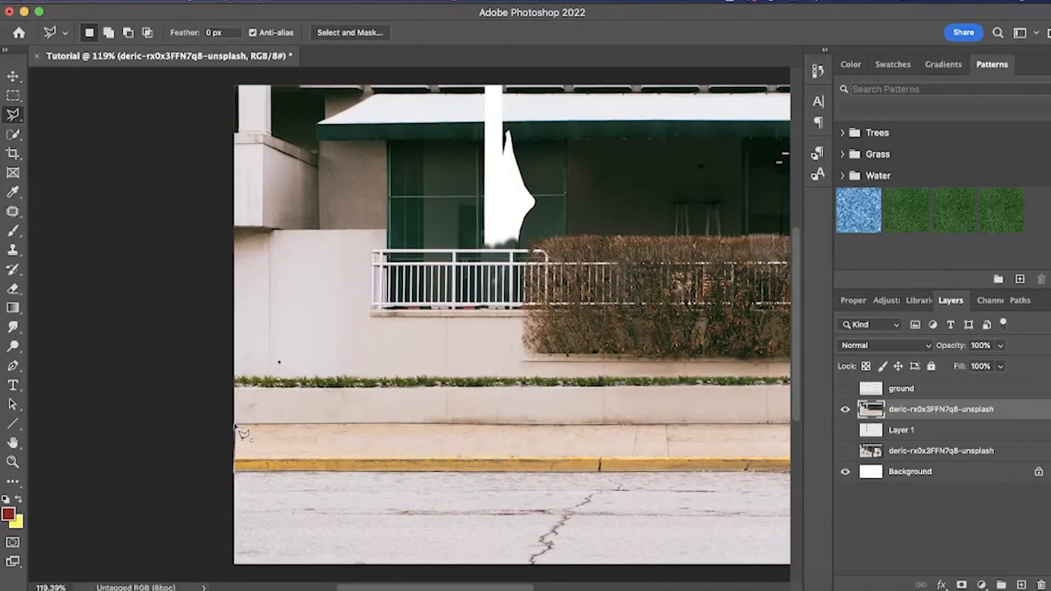
left_click(235, 426)
scroll(645, 426, "right", 5)
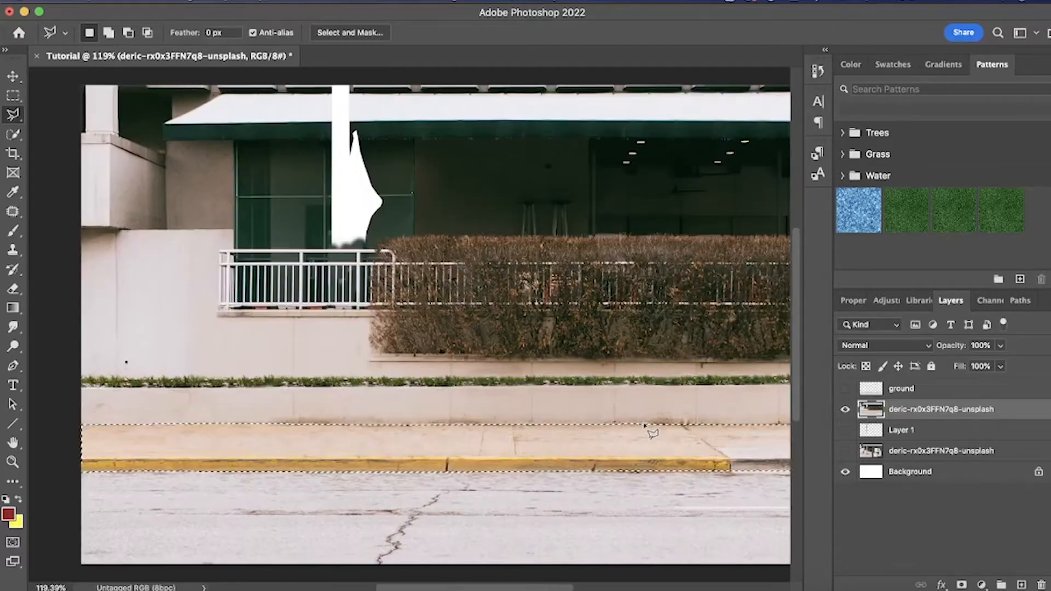
- Copy the selected sidewalk to a new layer, then hide the cleaned-up photo and show the pole layer
key("super+j")
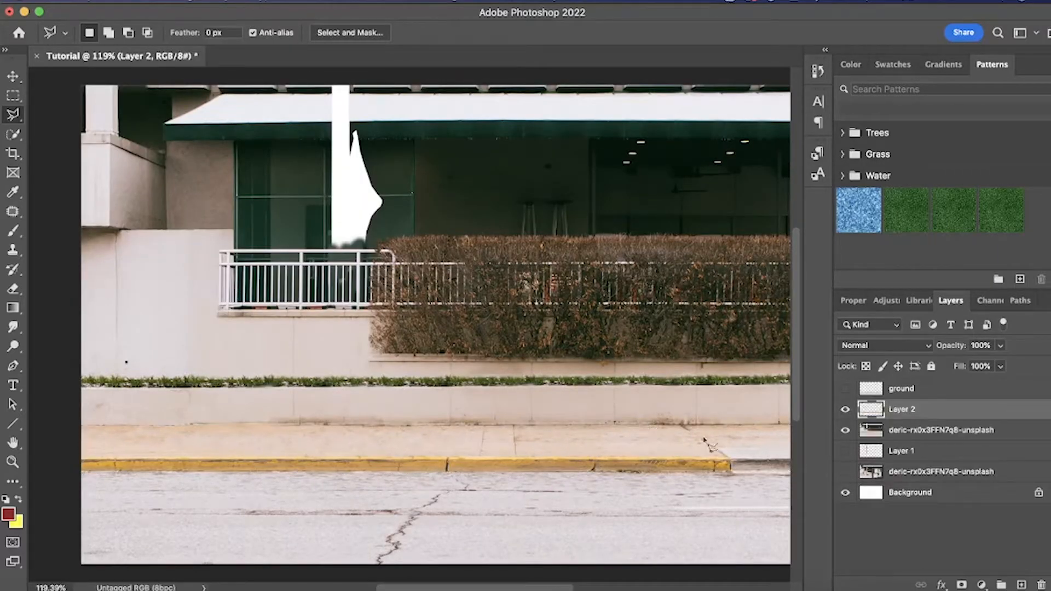
left_click(845, 430)
left_click(846, 450)
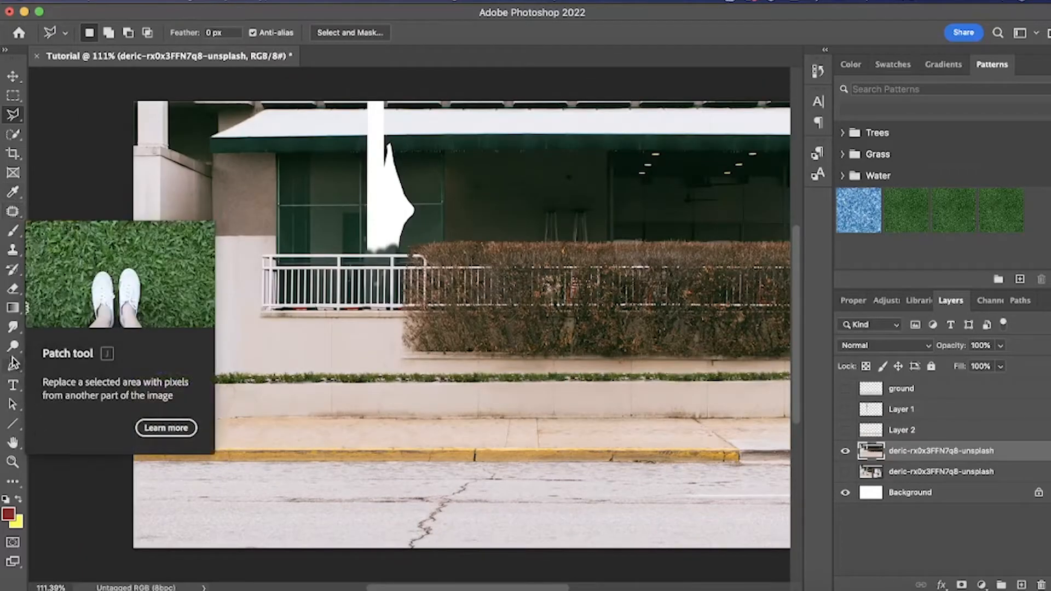
- Start a Pen path at the photo's edge along the top of the light wall and the white railing
left_click(14, 366)
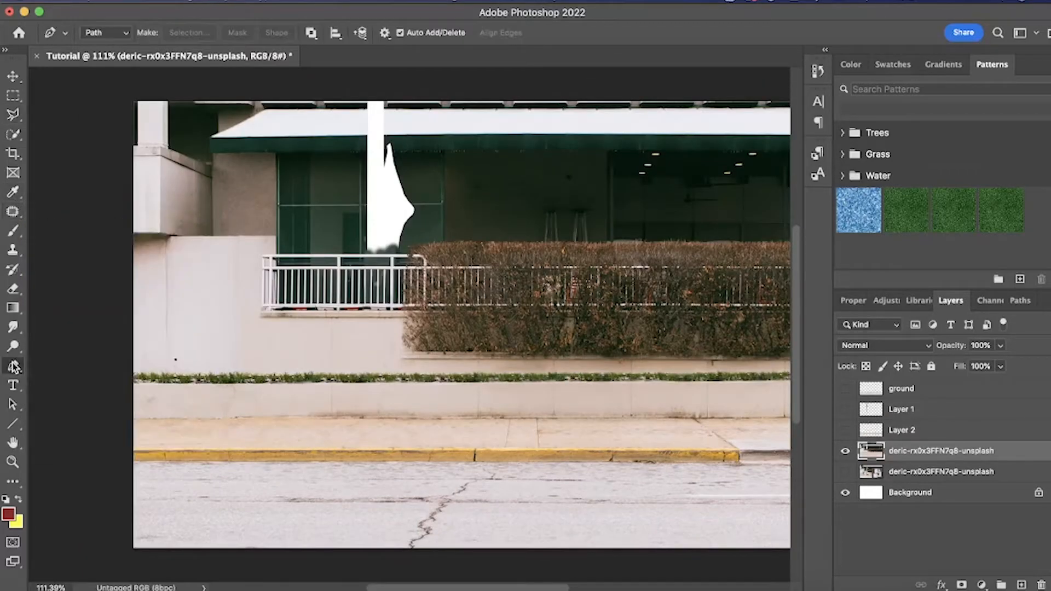
scroll(225, 244, "up", 3)
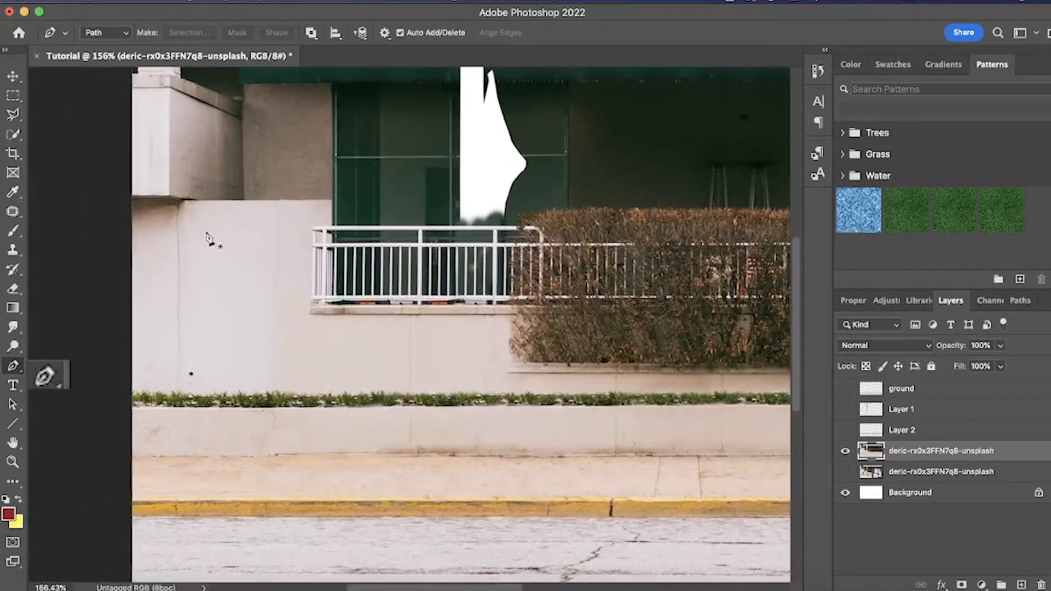
left_click(133, 201)
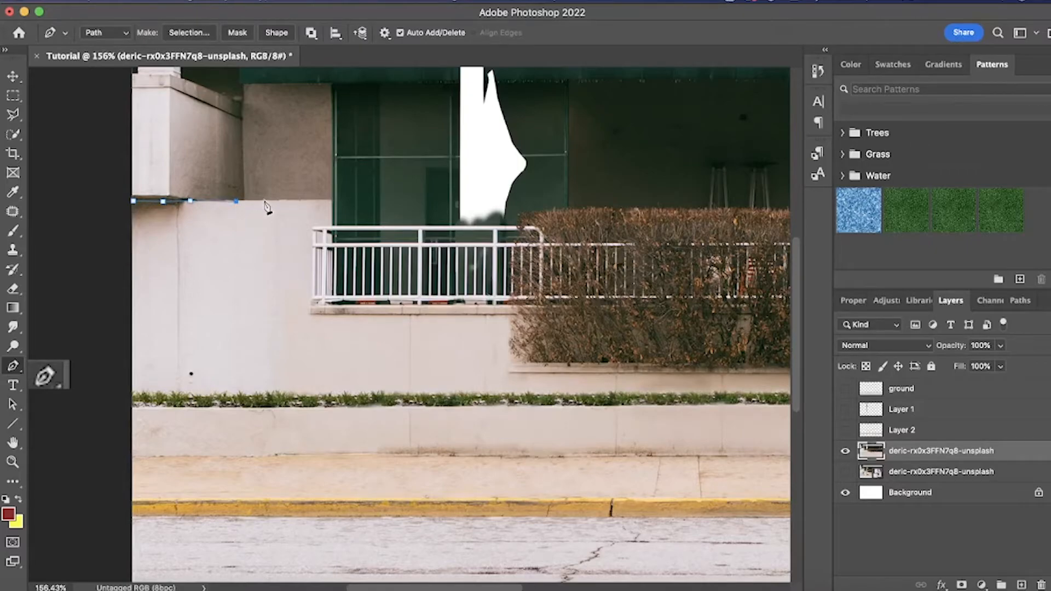
left_click(301, 202)
scroll(301, 203, "up", 3)
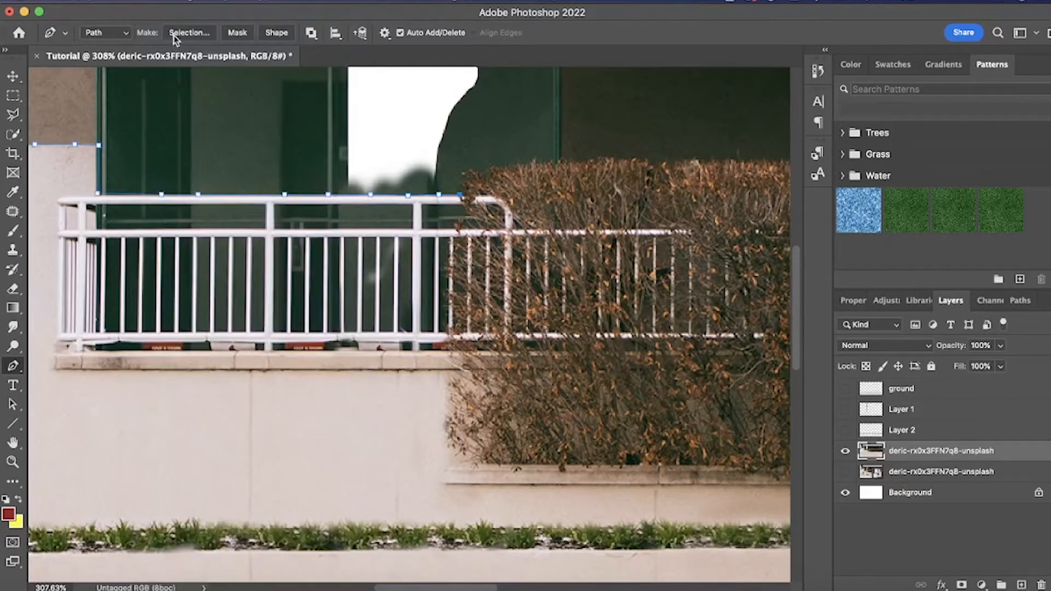
left_click(479, 173)
scroll(527, 169, "right", 2)
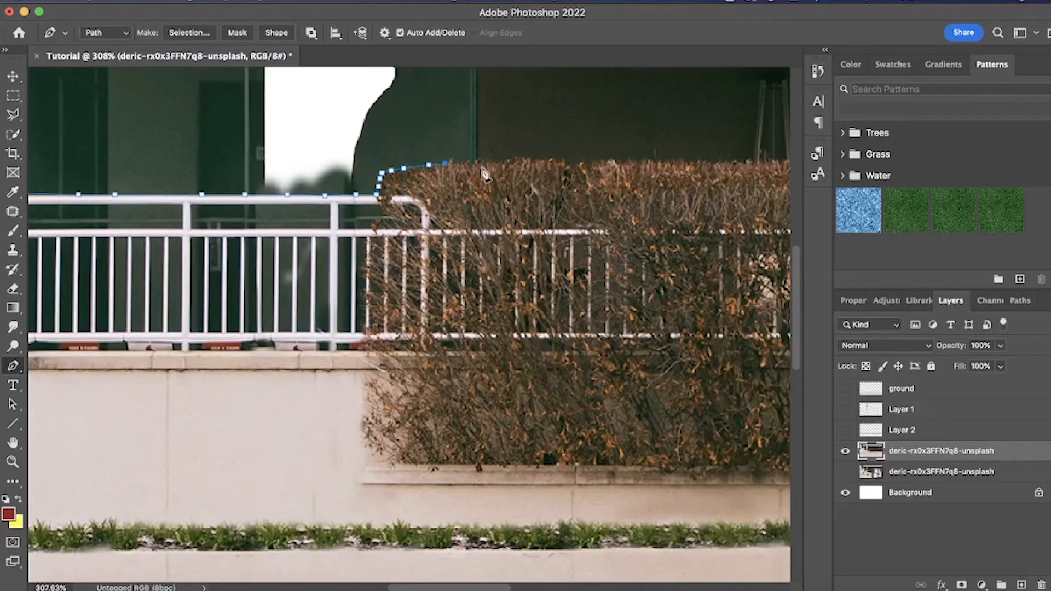
- Continue the Pen path along the top of the hedge as far as the opposite edge of the photo
scroll(525, 169, "right", 1)
left_click(518, 166)
scroll(509, 167, "right", 4)
left_click(484, 154)
scroll(504, 167, "right", 3)
left_click(454, 152)
left_click(563, 153)
scroll(580, 156, "right", 3)
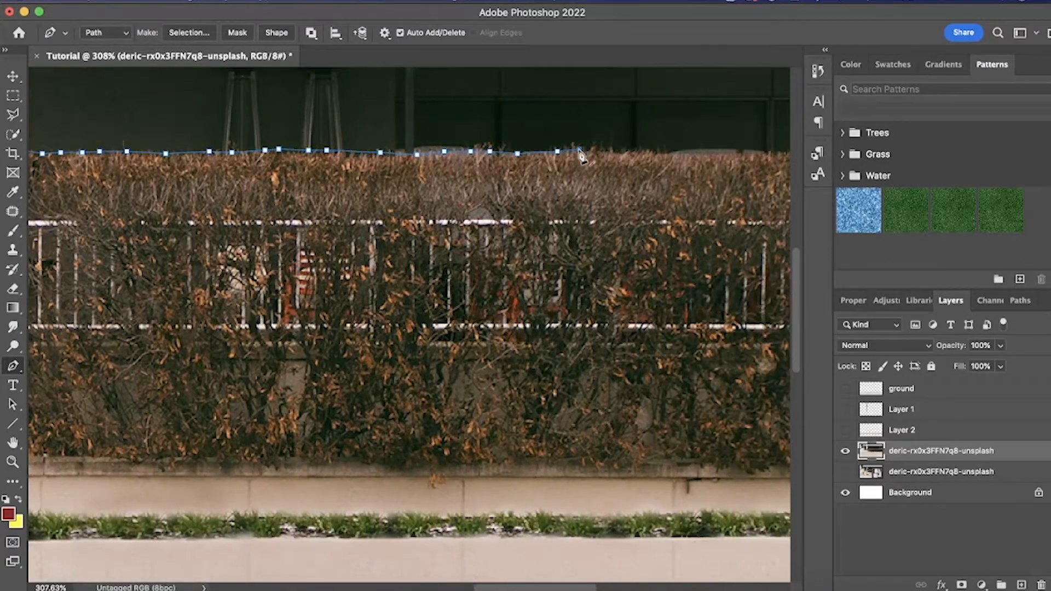
left_click(580, 154)
scroll(580, 155, "right", 4)
left_click(582, 154)
scroll(583, 156, "right", 4)
left_click(600, 153)
left_click(691, 155)
left_click(761, 154)
scroll(721, 273, "down", 5)
- Close the path around the photo edges and the low wall's base, and apply it as a vector mask on the cleaned-up photo layer
left_click(704, 448)
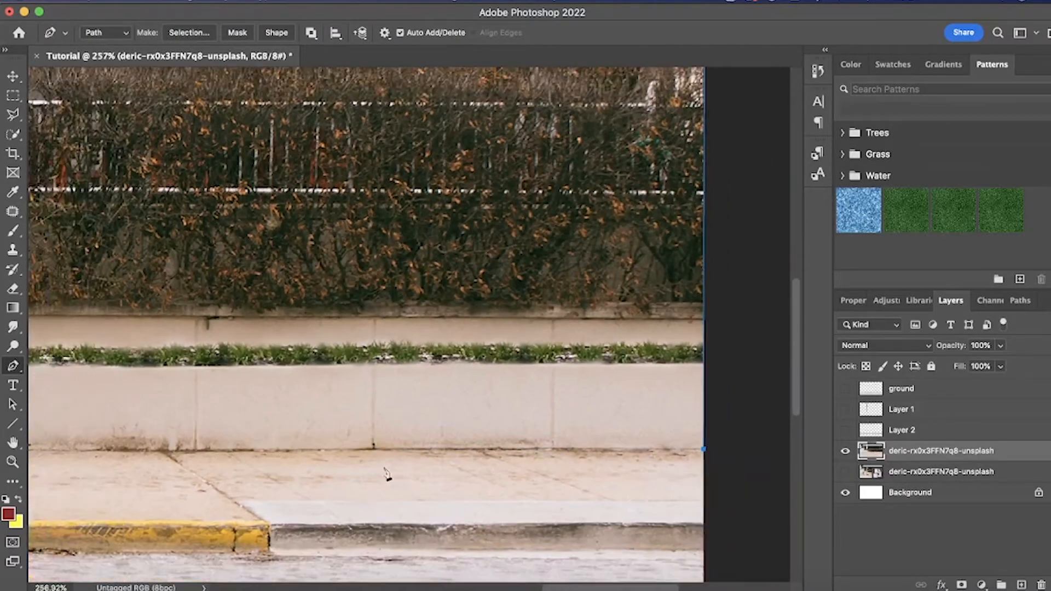
left_click(193, 448)
scroll(193, 454, "left", 5)
left_click(434, 457)
scroll(312, 463, "left", 8)
left_click(162, 426)
scroll(210, 456, "down", 1)
left_click(160, 115)
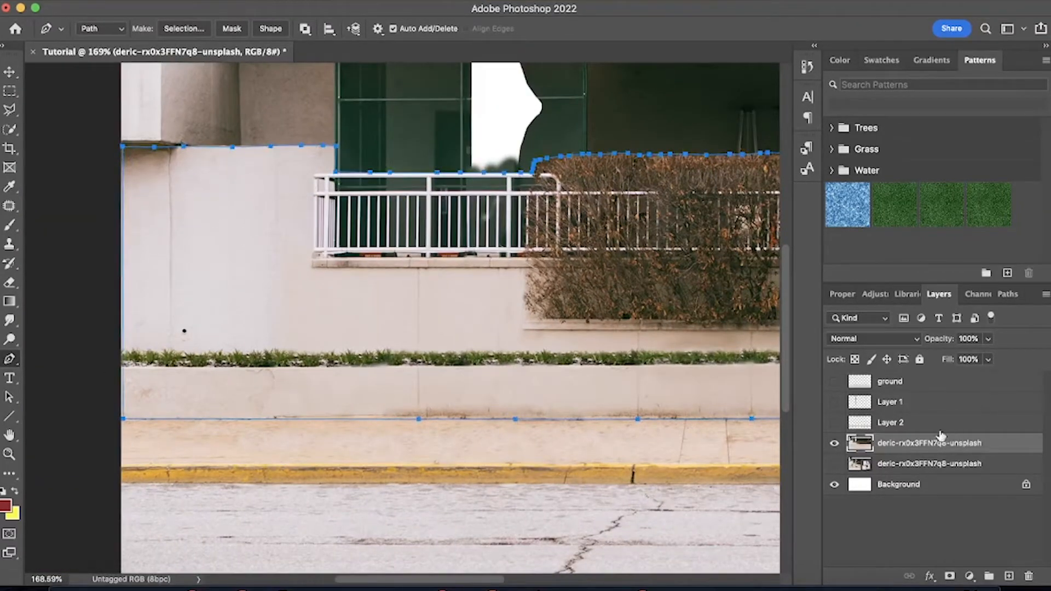
left_click(950, 576)
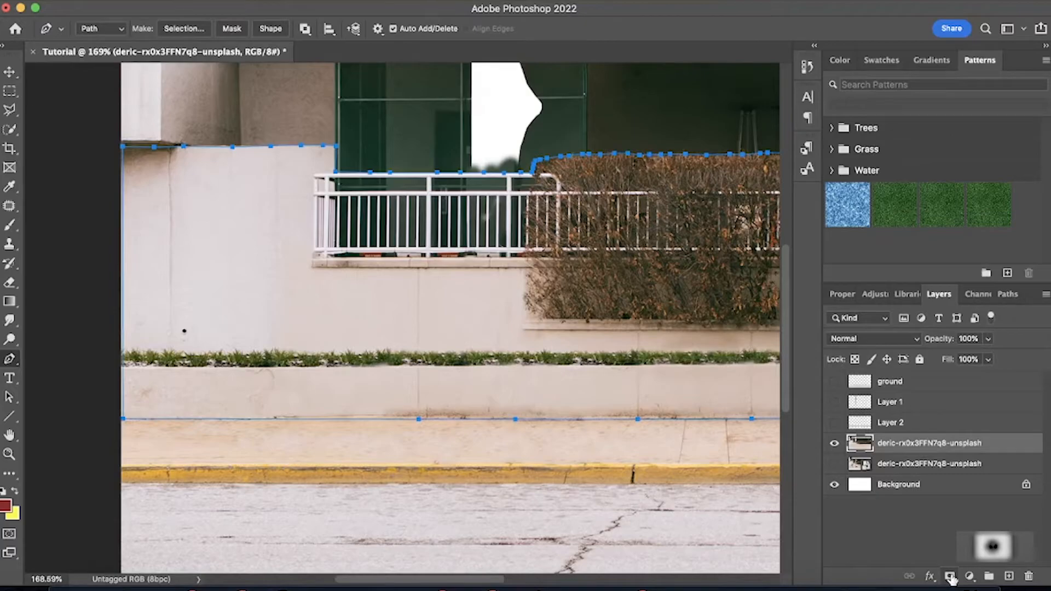
left_click(950, 577)
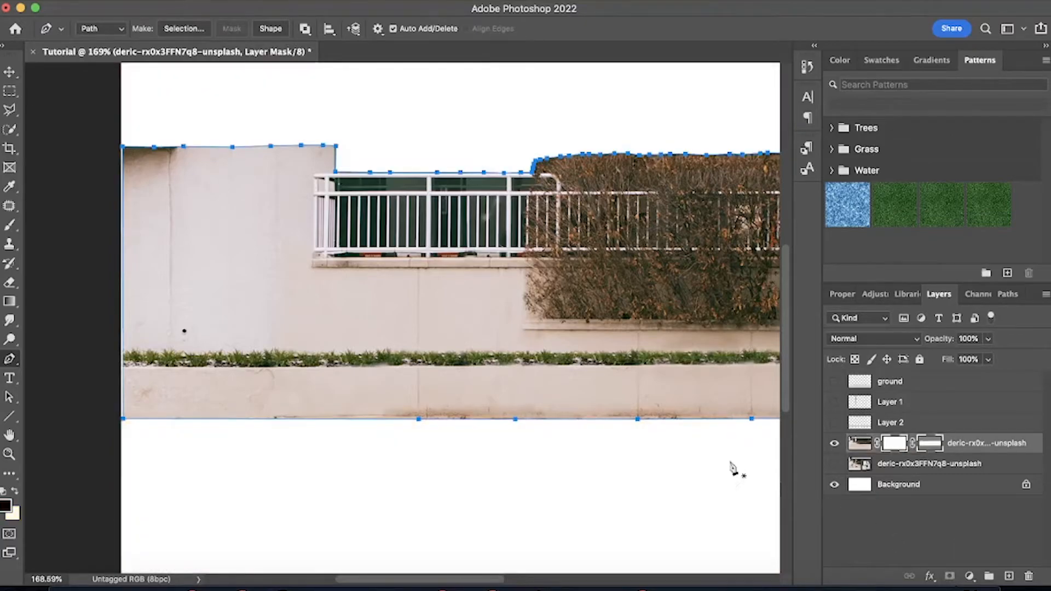
- Remove the dark building background from the wide openings between the railing's two upper bars using quick selections
scroll(737, 467, "down", 5)
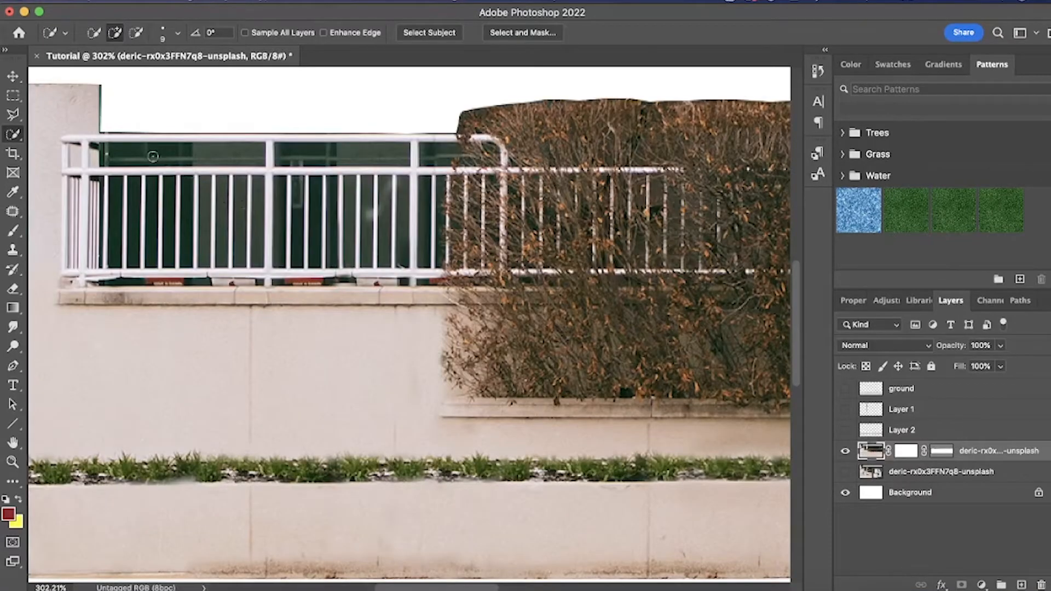
left_click(154, 157)
key("Delete")
key("super+d")
left_click(297, 156)
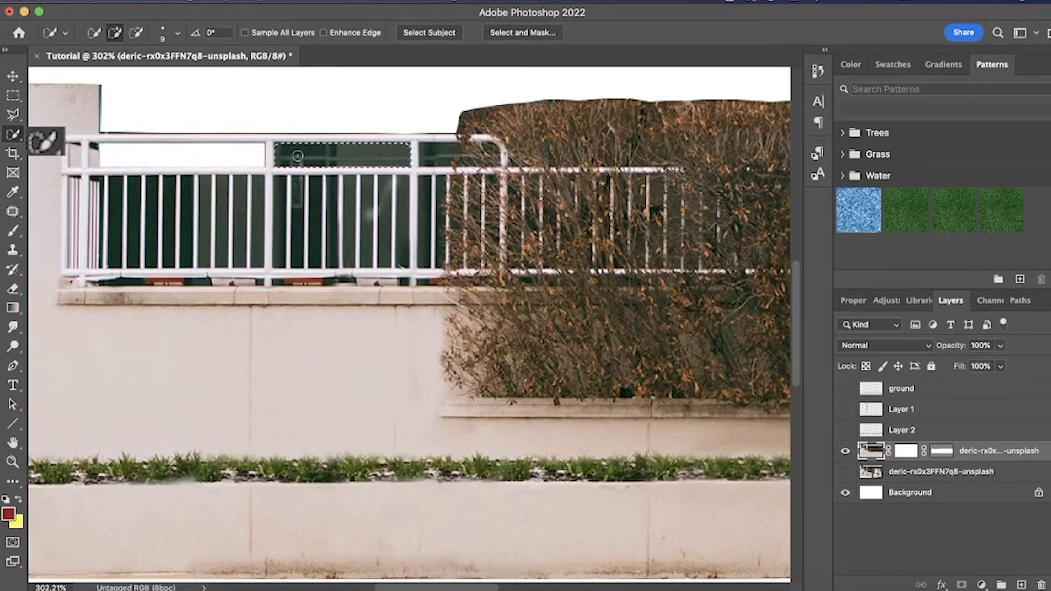
key("Delete")
left_click(442, 159)
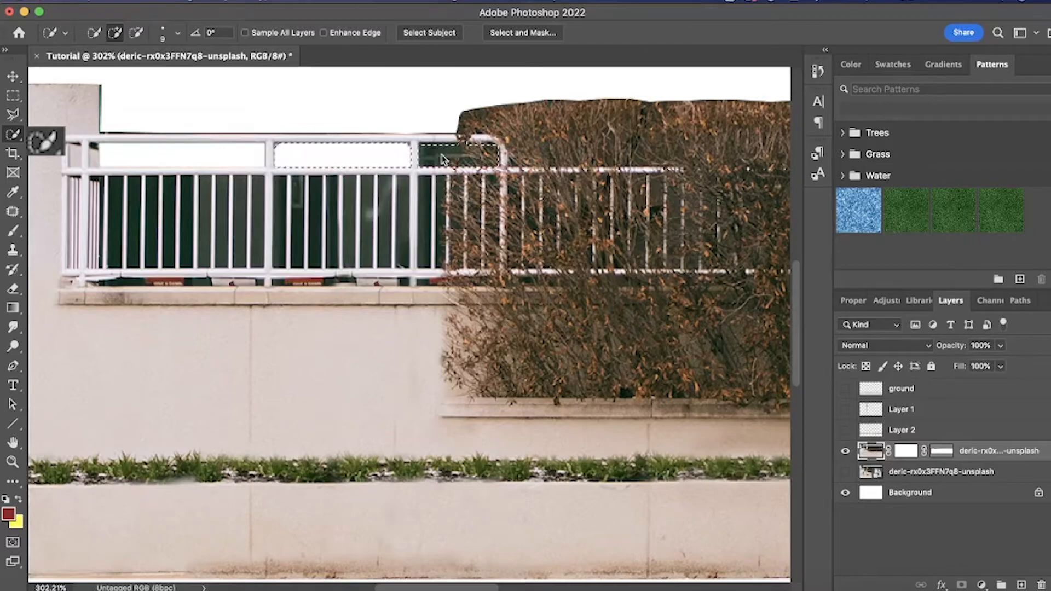
- Remove the dark background from each gap between the railing's vertical bars
scroll(186, 206, "up", 3)
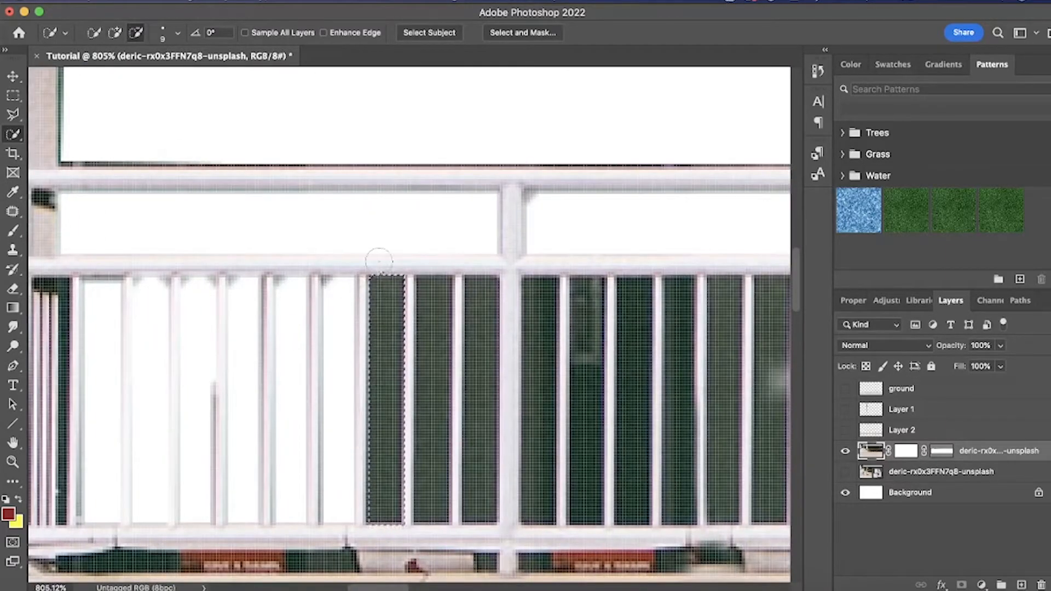
key("Delete")
scroll(353, 291, "down", 3)
left_click_drag(453, 284, 453, 415)
key("Delete")
left_click_drag(529, 284, 534, 370)
key("Delete")
left_click_drag(562, 284, 563, 413)
key("Delete")
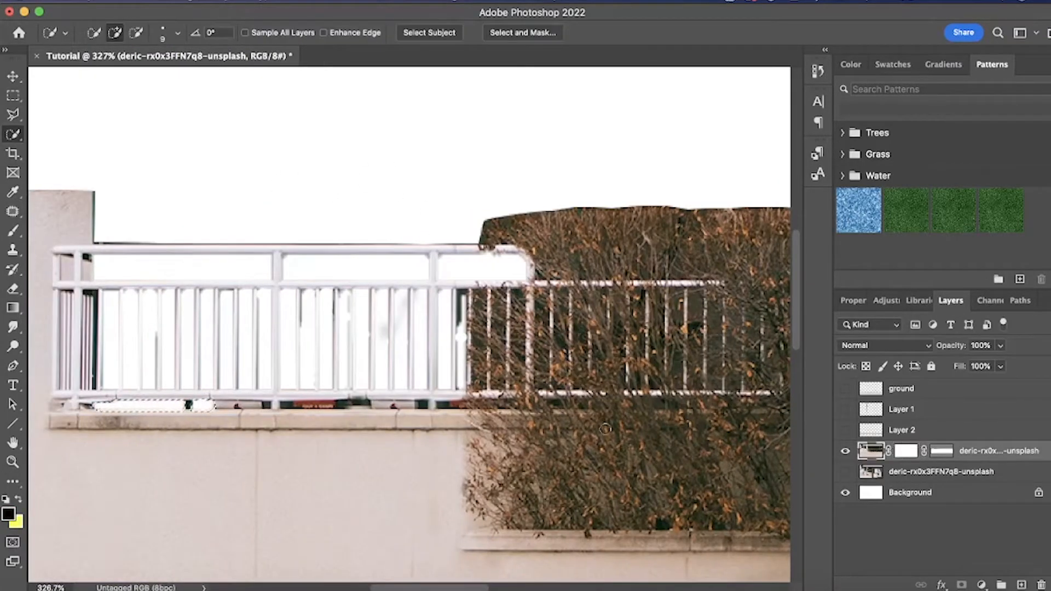
- Select and delete the leftover background and red objects beneath the railing's bottom bar
scroll(241, 419, "up", 3)
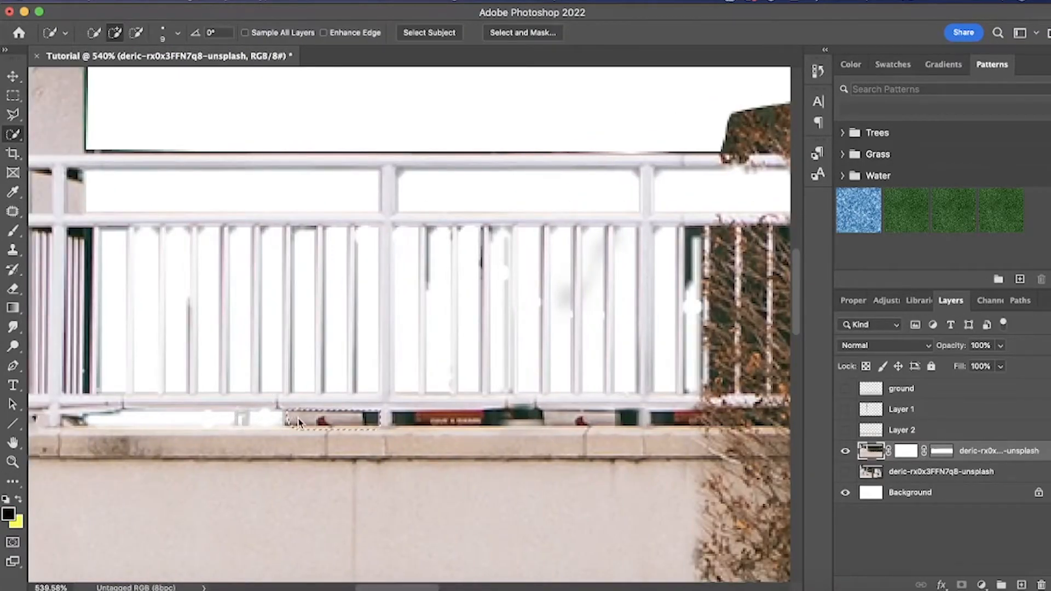
left_click_drag(240, 418, 378, 418)
key("Delete")
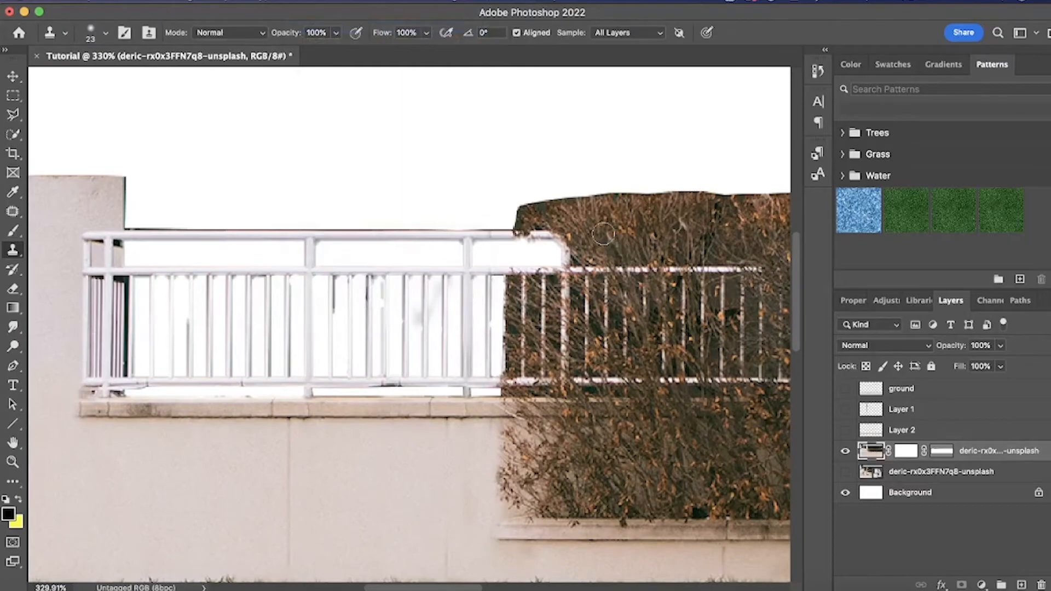
- Clone hedge texture over the holes and blurred patches where the railing's end meets the hedge
left_click(620, 232, "alt")
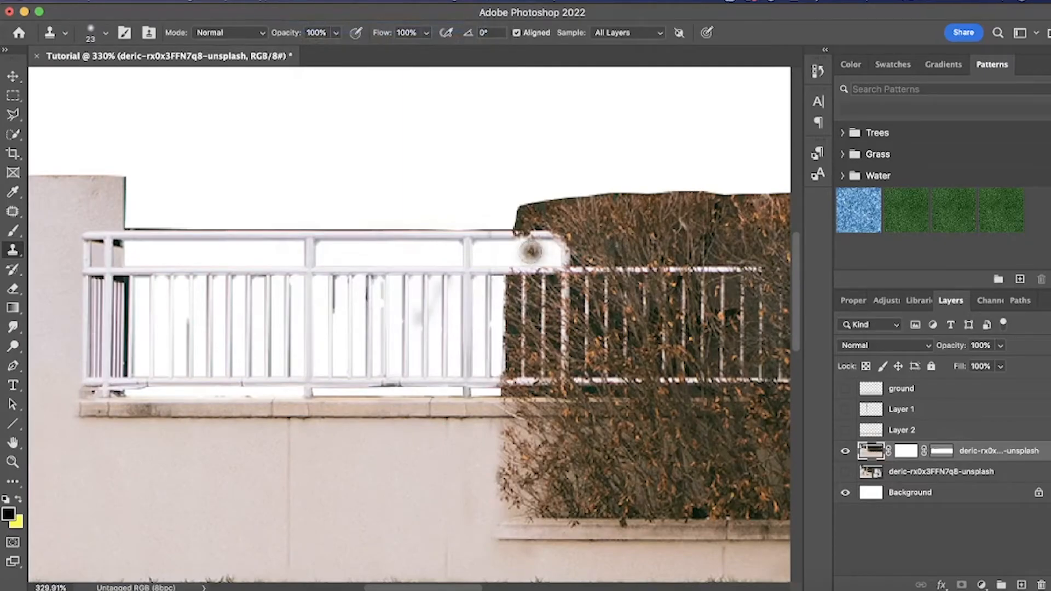
left_click_drag(520, 250, 539, 256)
scroll(626, 379, "down", 1)
left_click(617, 380, "alt")
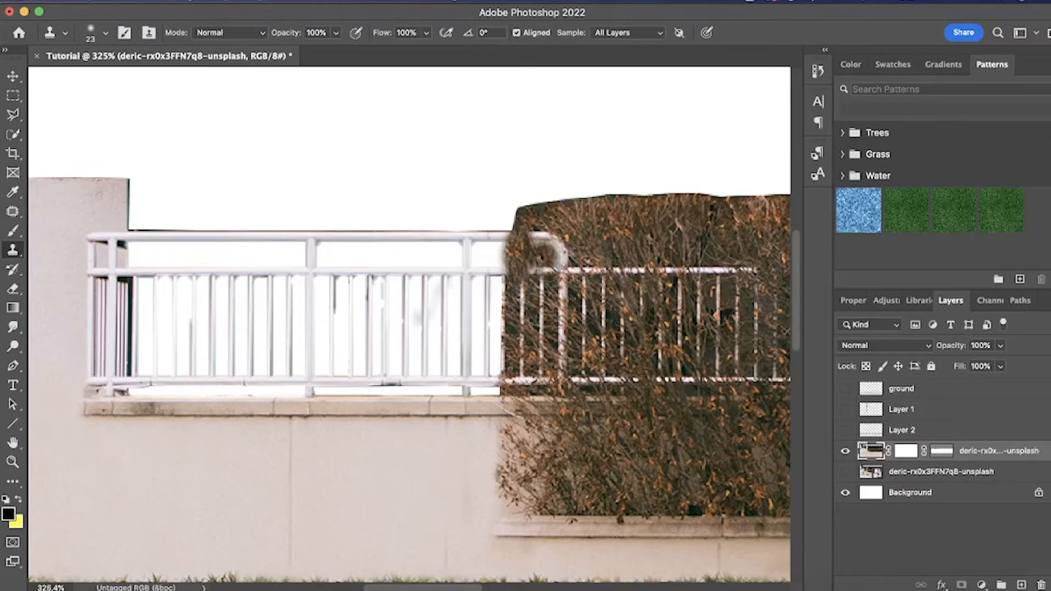
left_click_drag(549, 270, 509, 271)
scroll(544, 160, "down", 6)
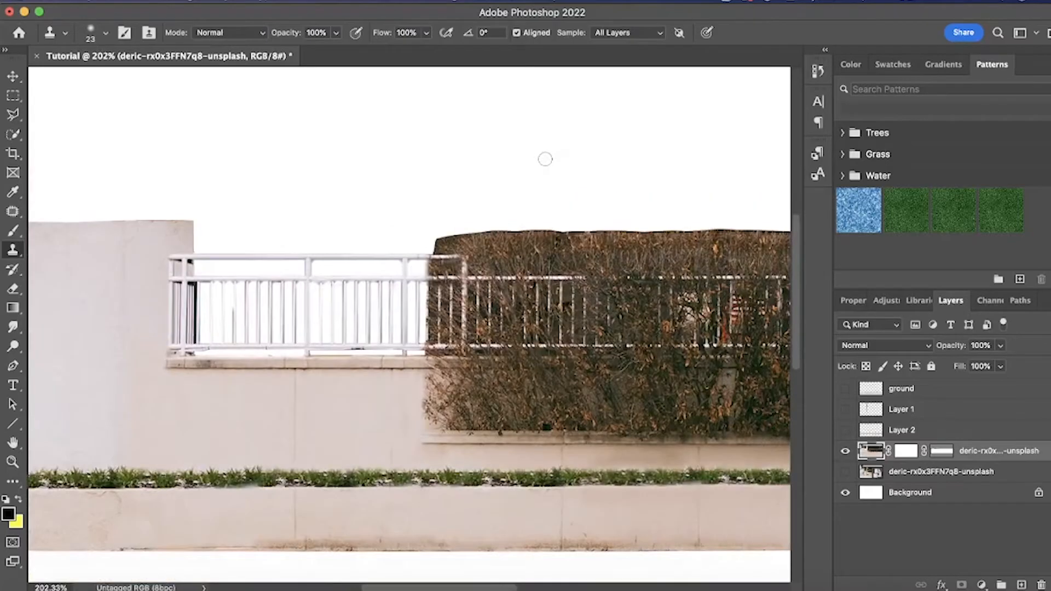
- Show the sidewalk, pole and ground layers together with the masked wall and hedge
scroll(545, 161, "right", 3)
scroll(545, 161, "down", 2)
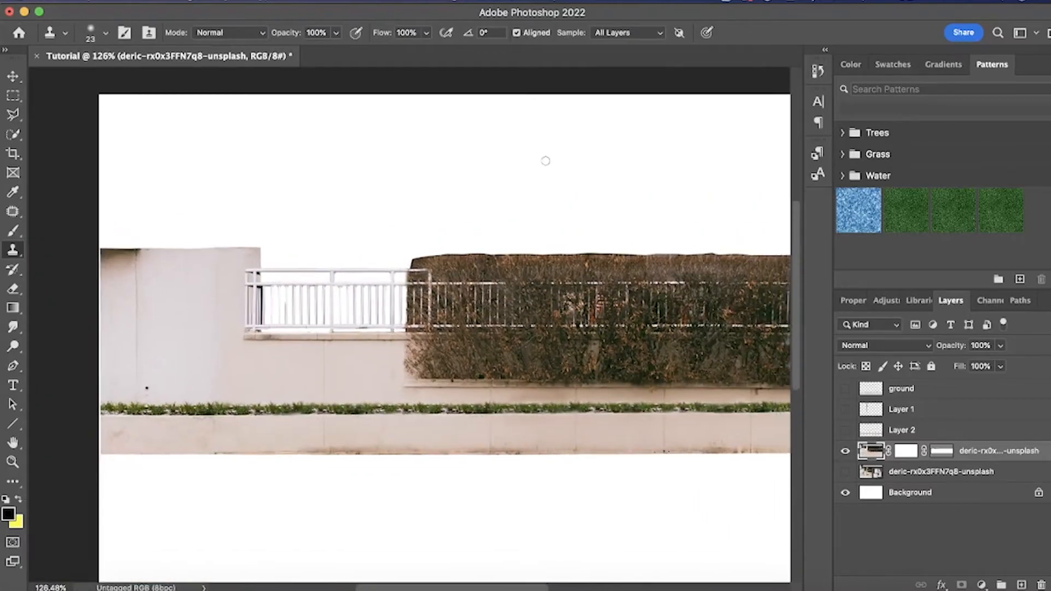
scroll(769, 297, "down", 1)
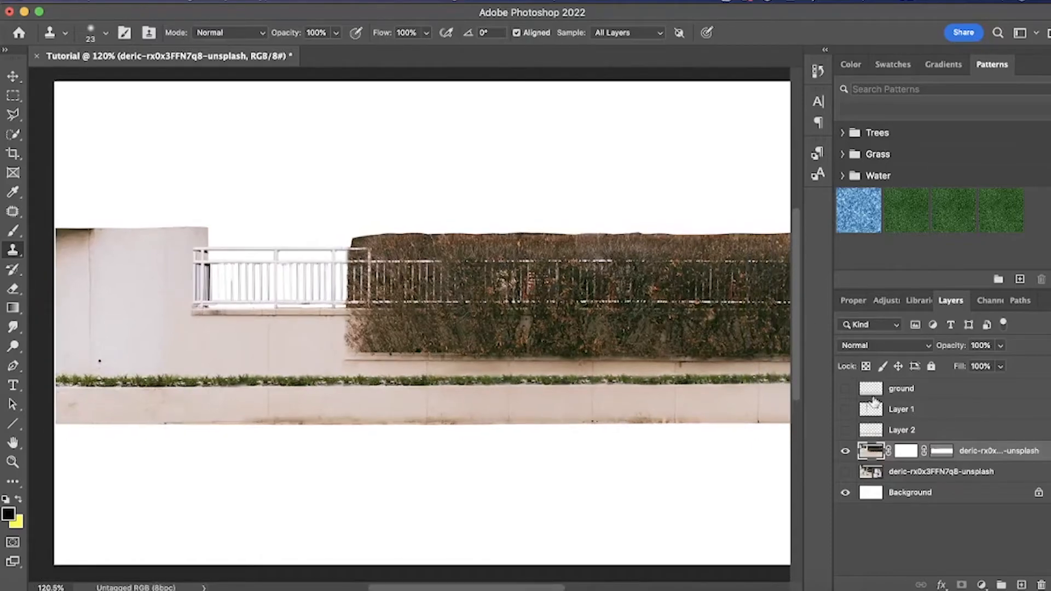
left_click(846, 430)
left_click(845, 410)
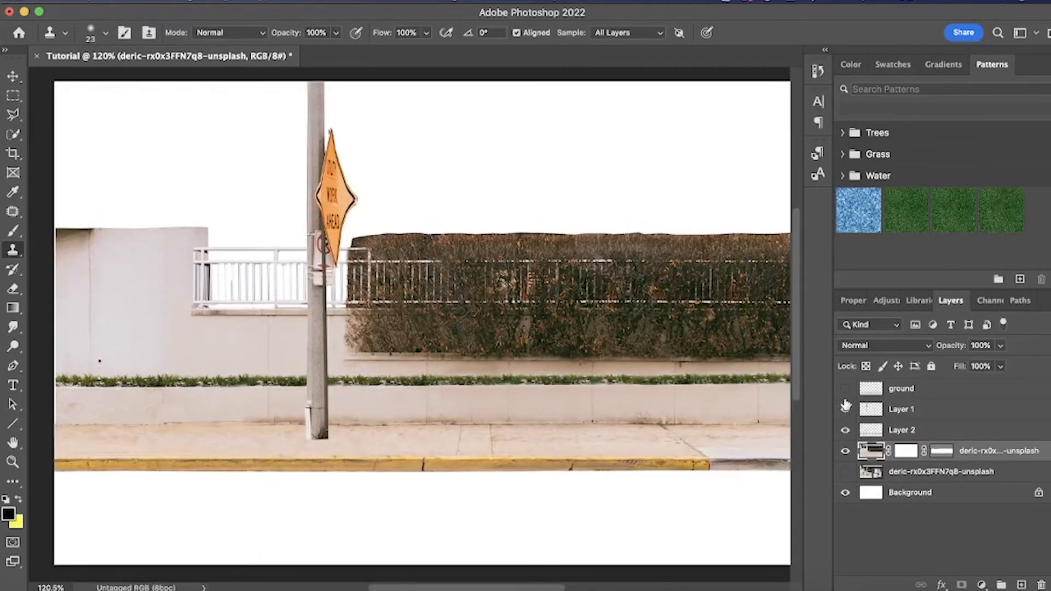
left_click(846, 388)
scroll(607, 393, "down", 2)
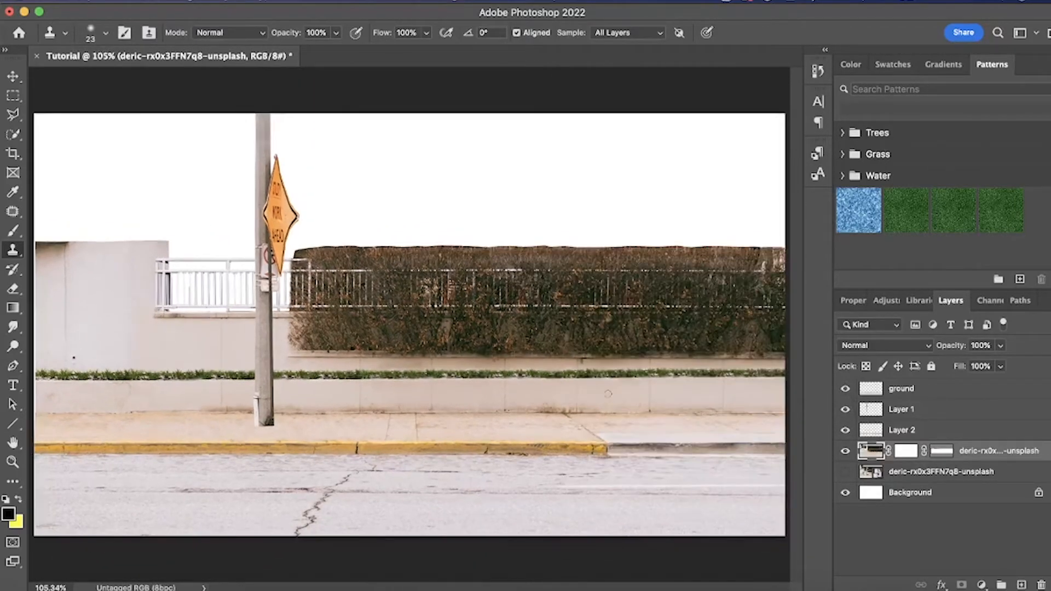
- Reposition layers with the Move tool and add an enlarged pole copy and a sidewalk strip in the foreground
key("v")
mouse_move(208, 423)
left_mouse_down()
mouse_move(209, 455)
mouse_move(208, 425)
left_mouse_up()
mouse_move(262, 479)
left_mouse_down()
mouse_move(260, 507)
mouse_move(261, 479)
left_mouse_up()
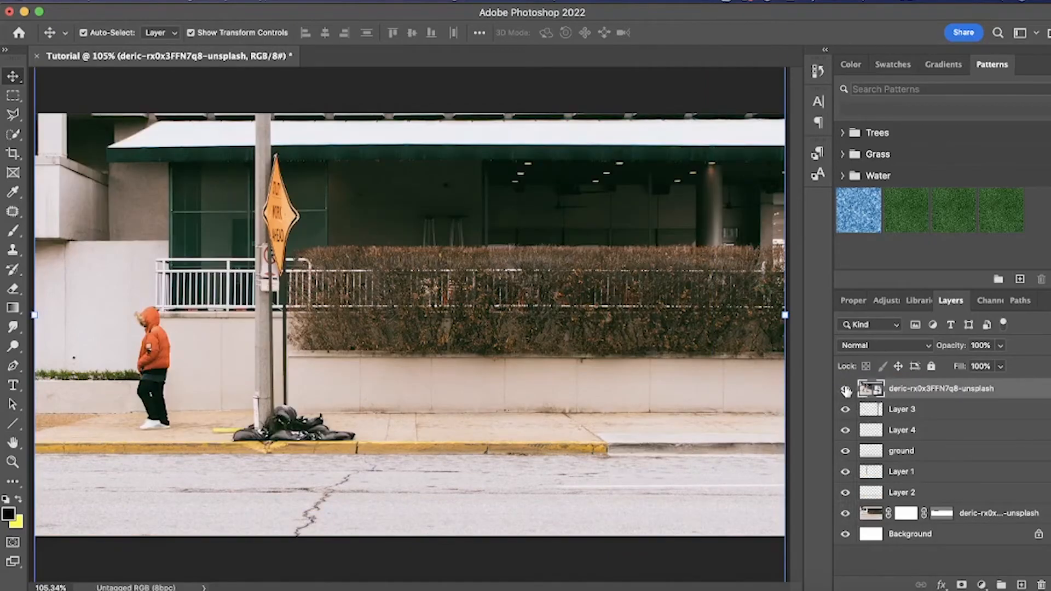
- Compare the layered scene with the original photo by toggling the original layer's visibility
left_click(846, 388)
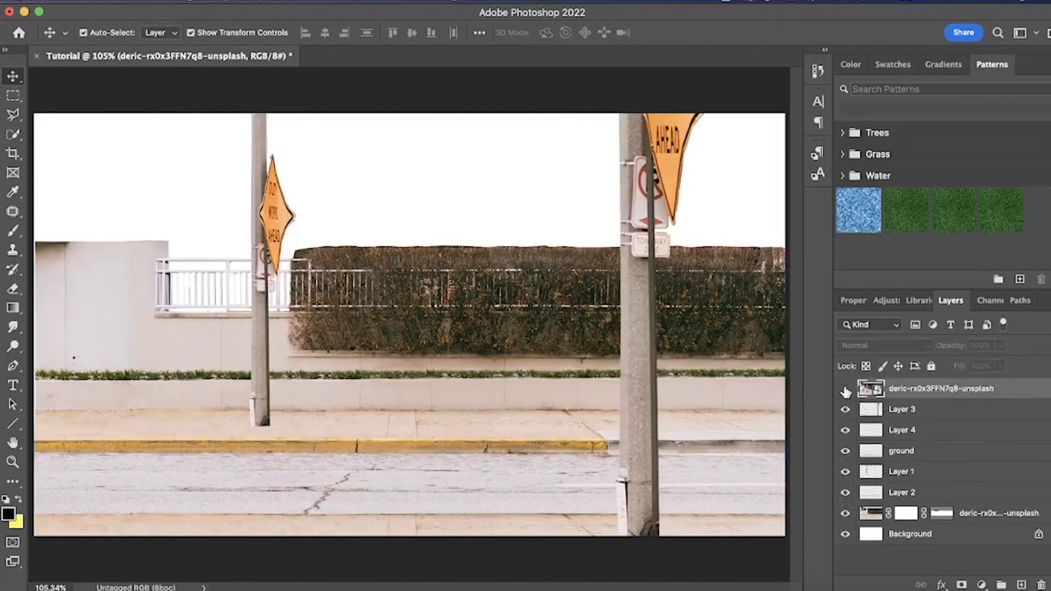
left_click(845, 389)
left_click(845, 390)
left_click(845, 390)
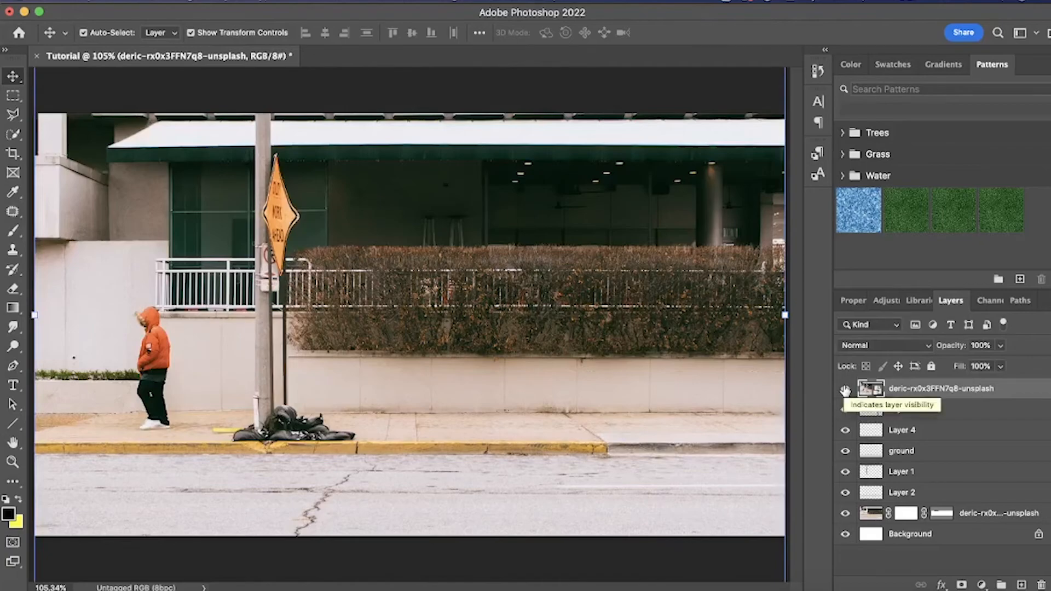
left_click(845, 389)
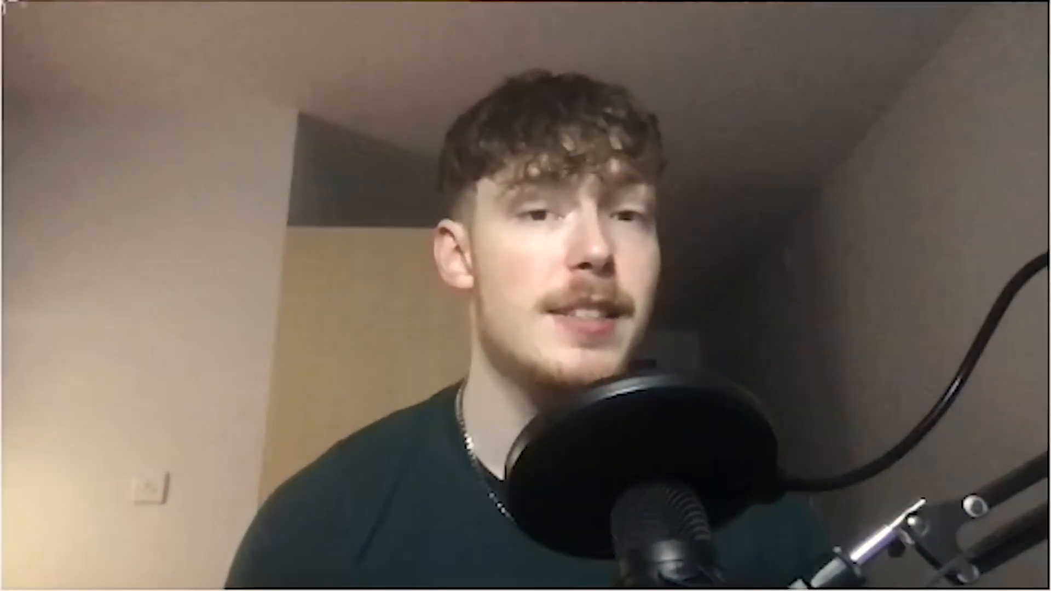
left_click_drag(3, 5, 1050, 590)
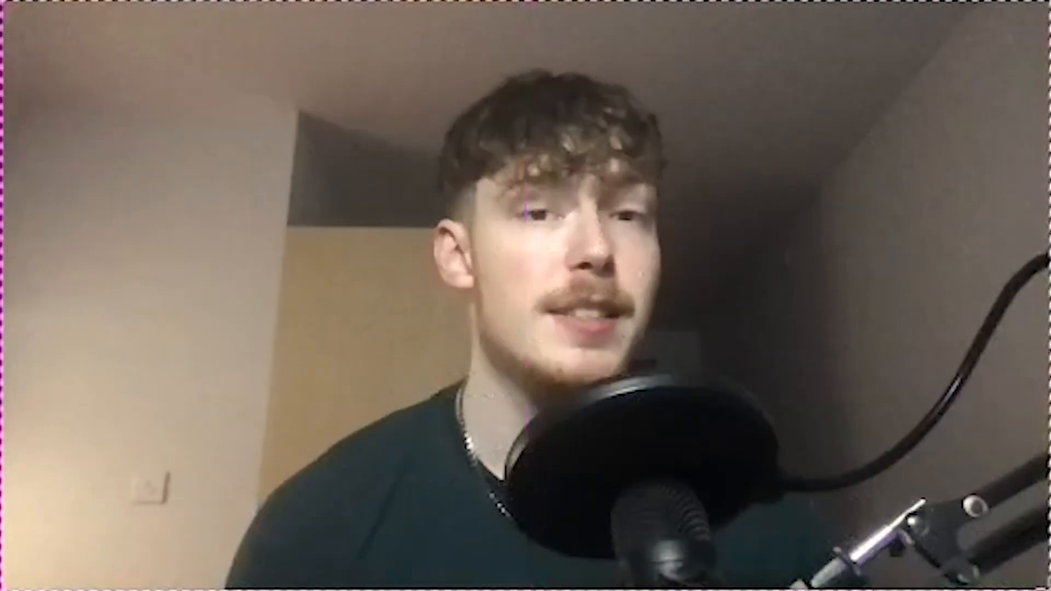